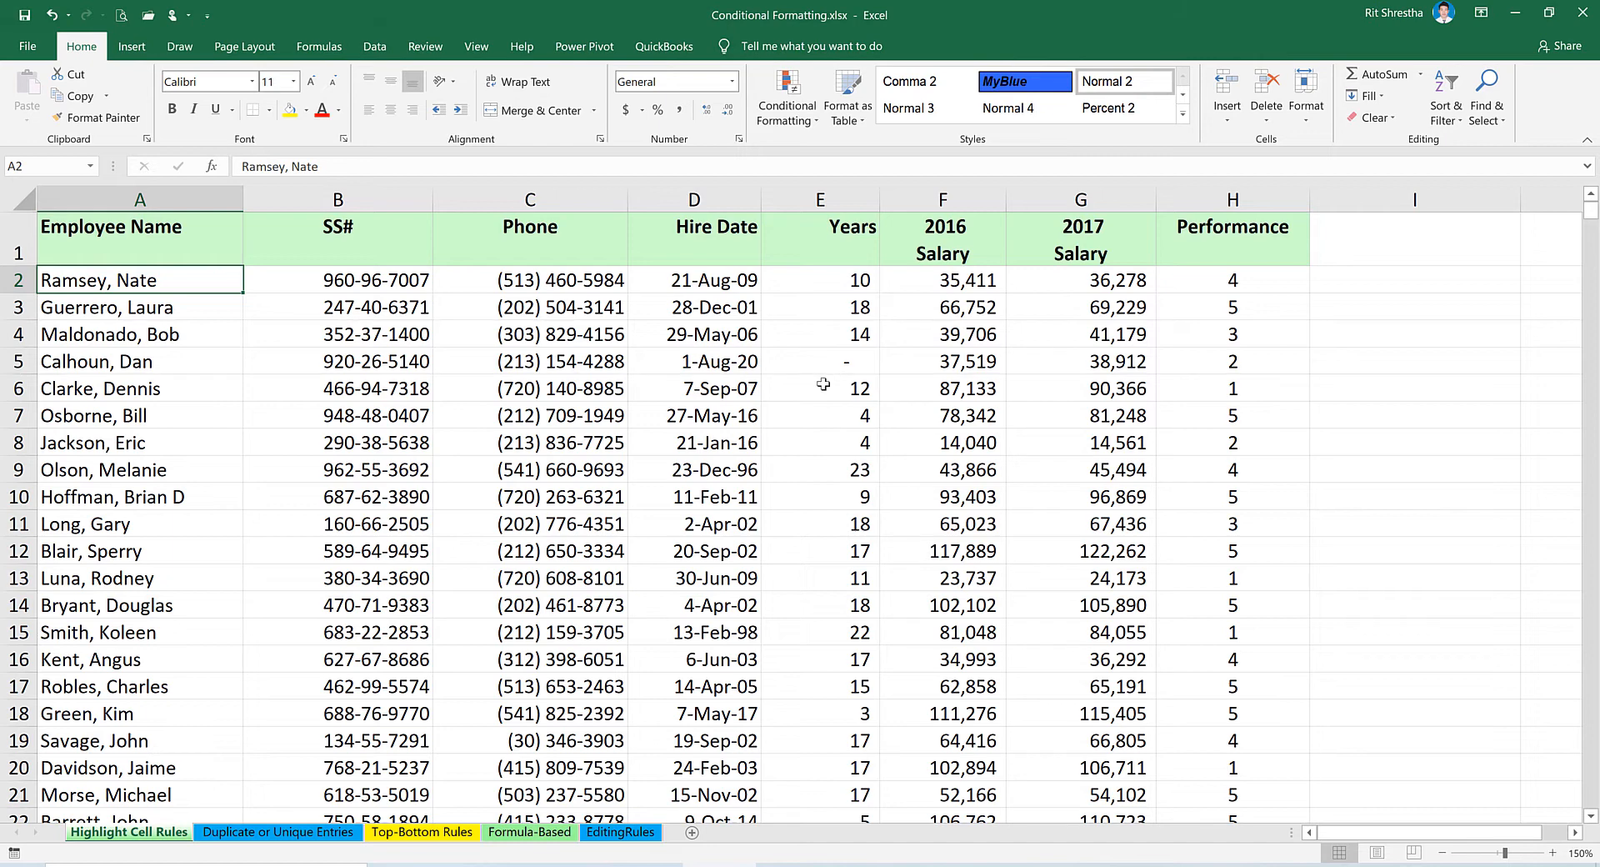
# - Examine the 2016 Salary, 2017 Salary, Performance and Years columns, including the formula in cell E9
pyautogui.click(943, 199)
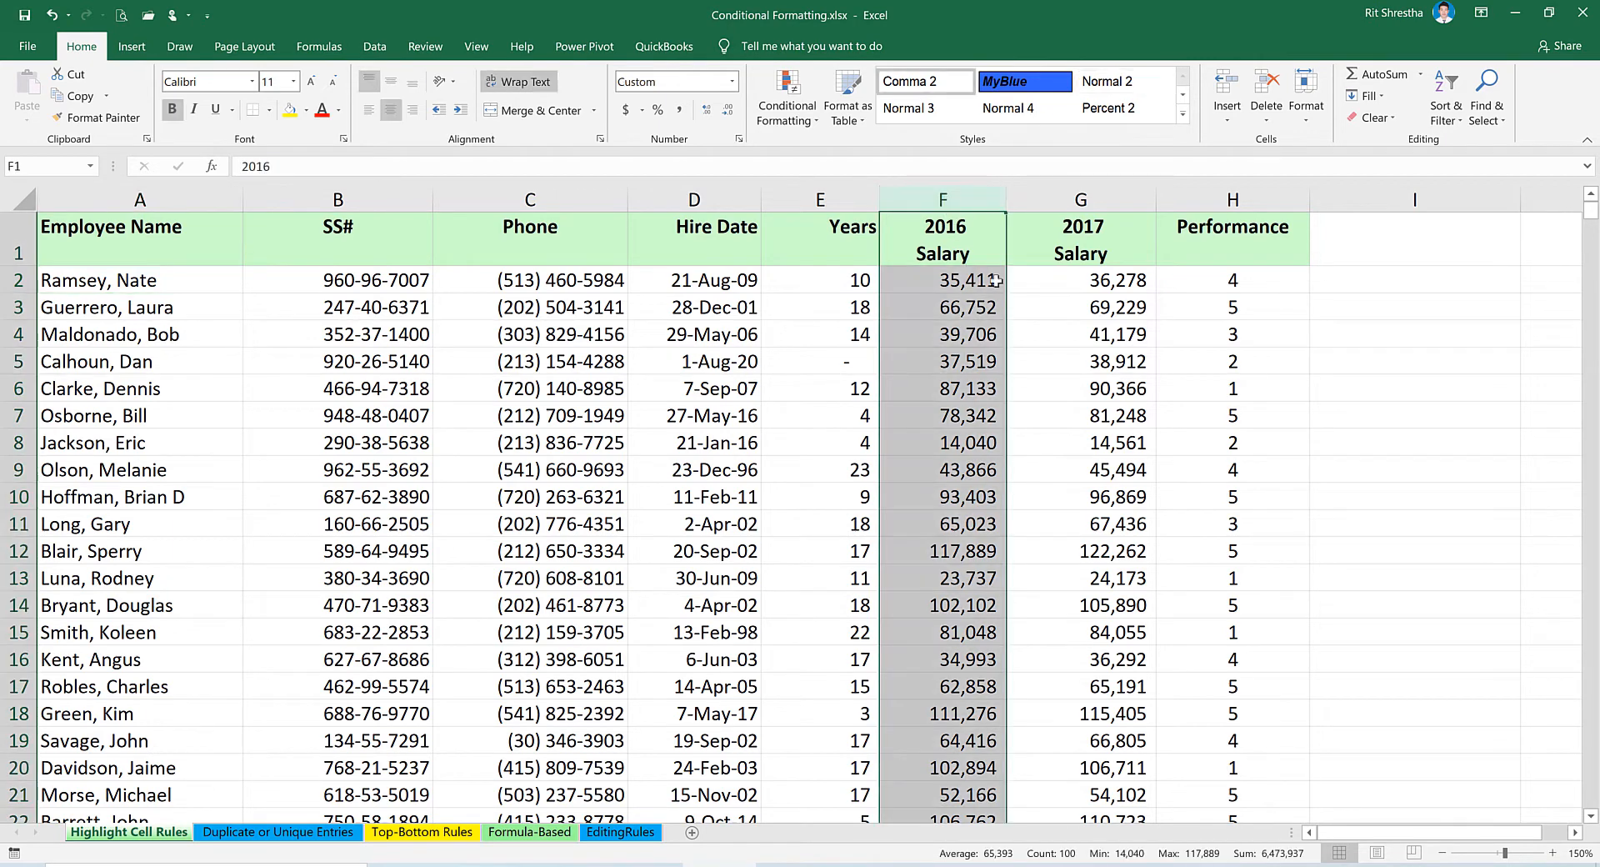
pyautogui.click(1075, 198)
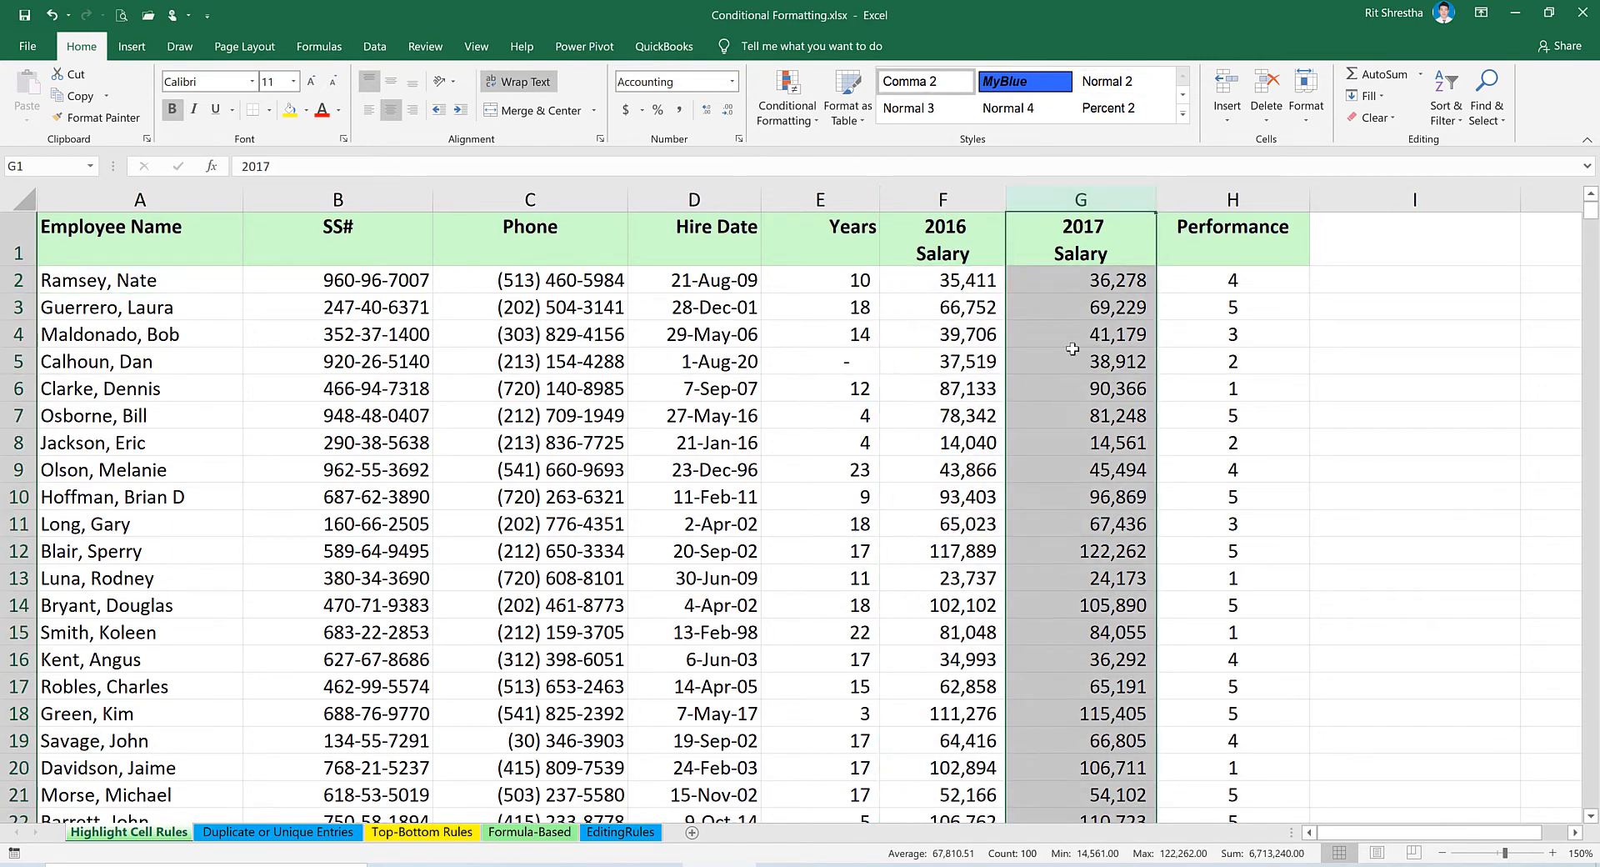
pyautogui.click(1233, 200)
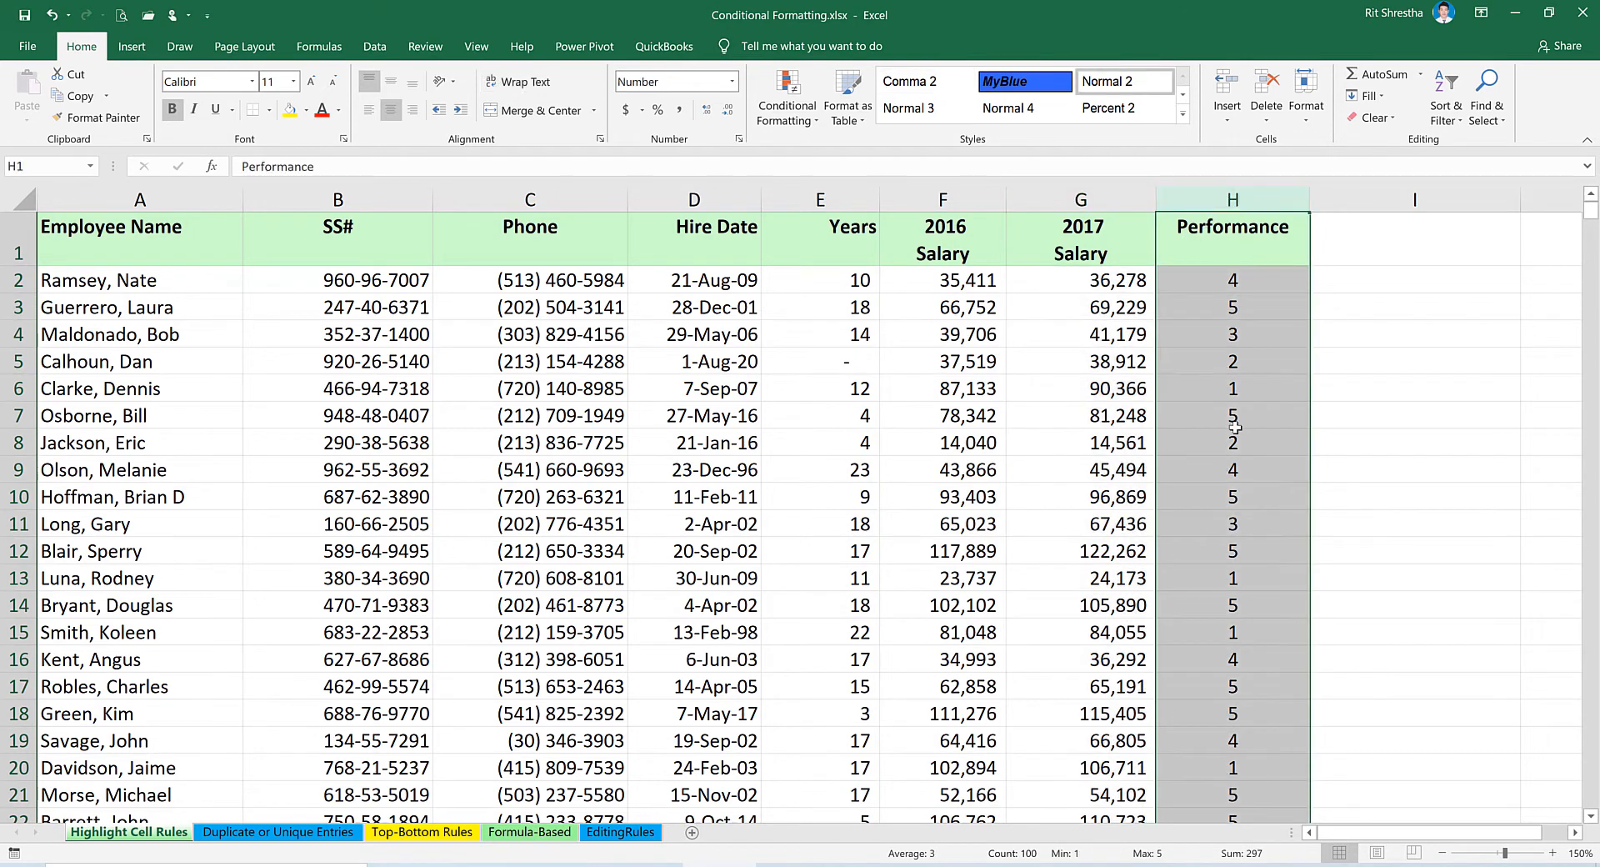
pyautogui.click(1212, 361)
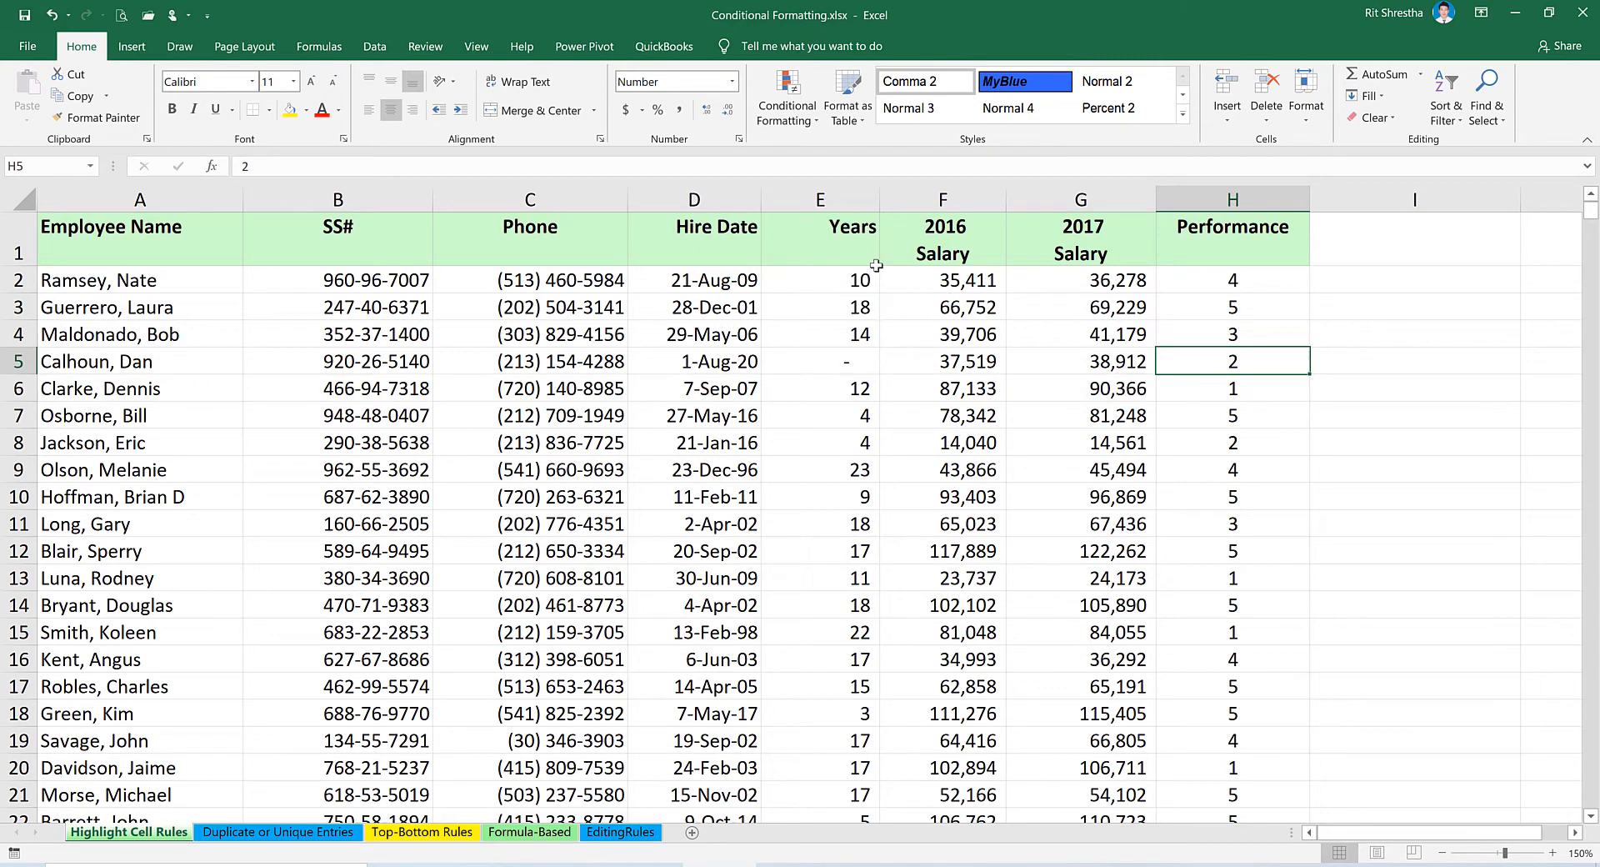
pyautogui.click(827, 203)
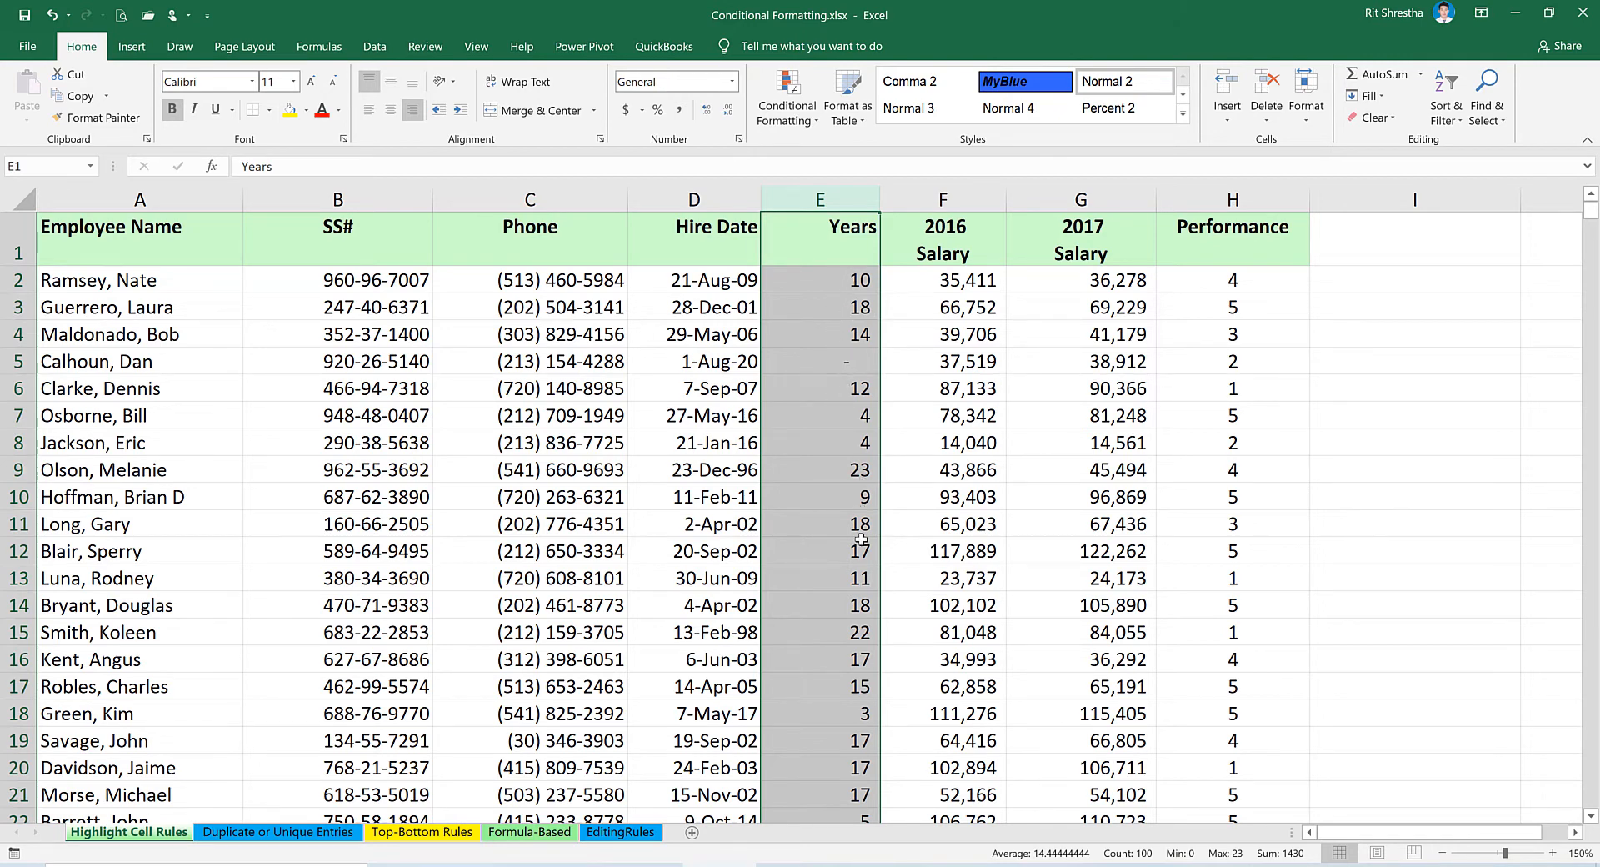
pyautogui.click(845, 475)
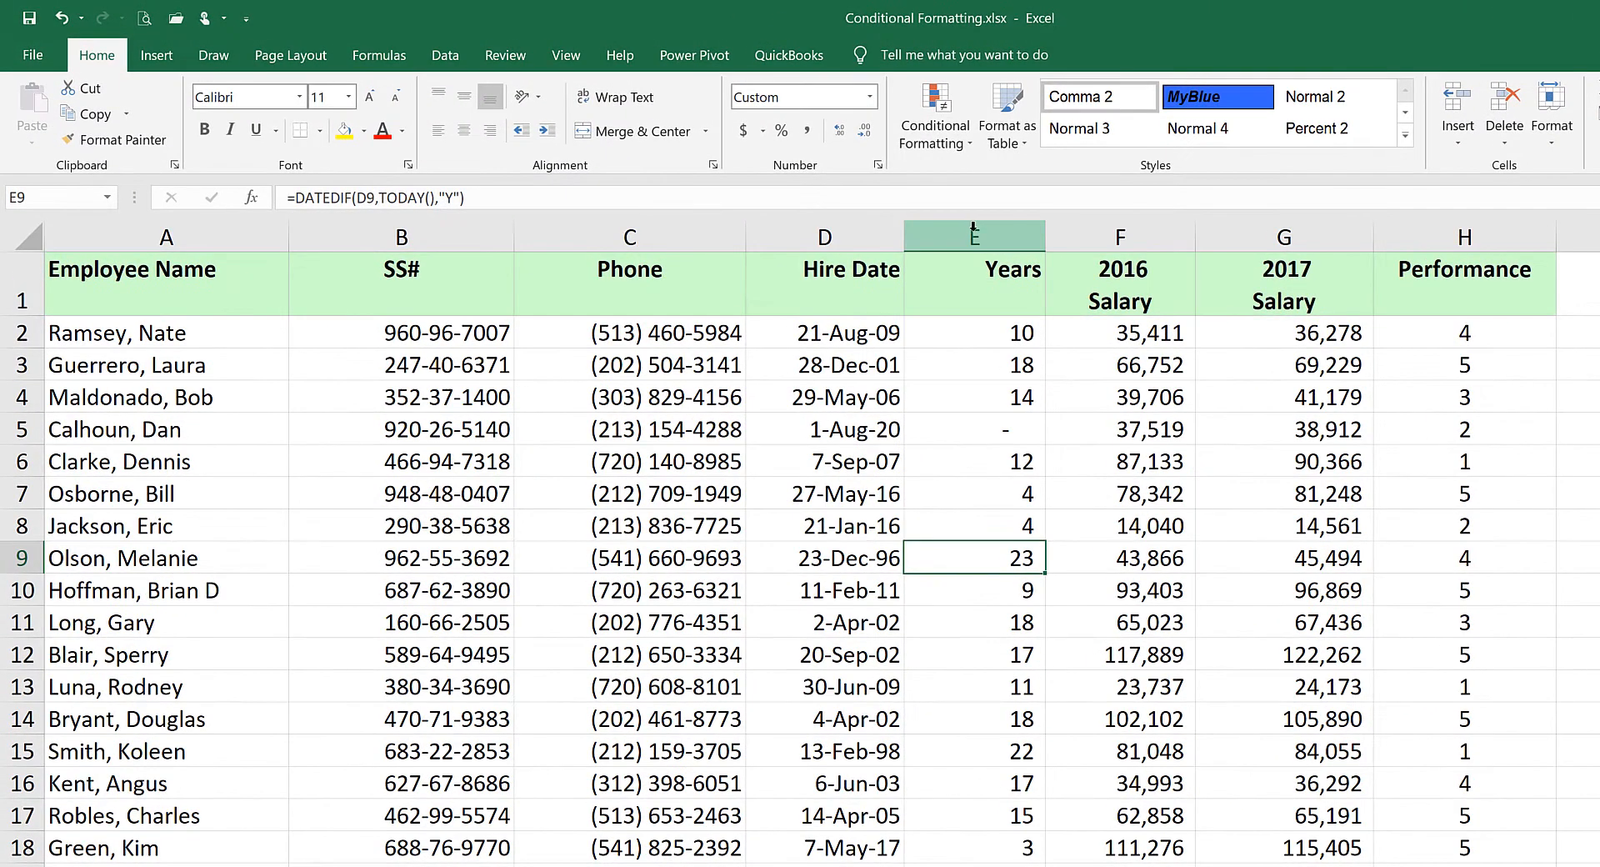
# - Highlight cells in the Years column that are greater than 15 with Light Red Fill with Dark Red Text
pyautogui.click(973, 236)
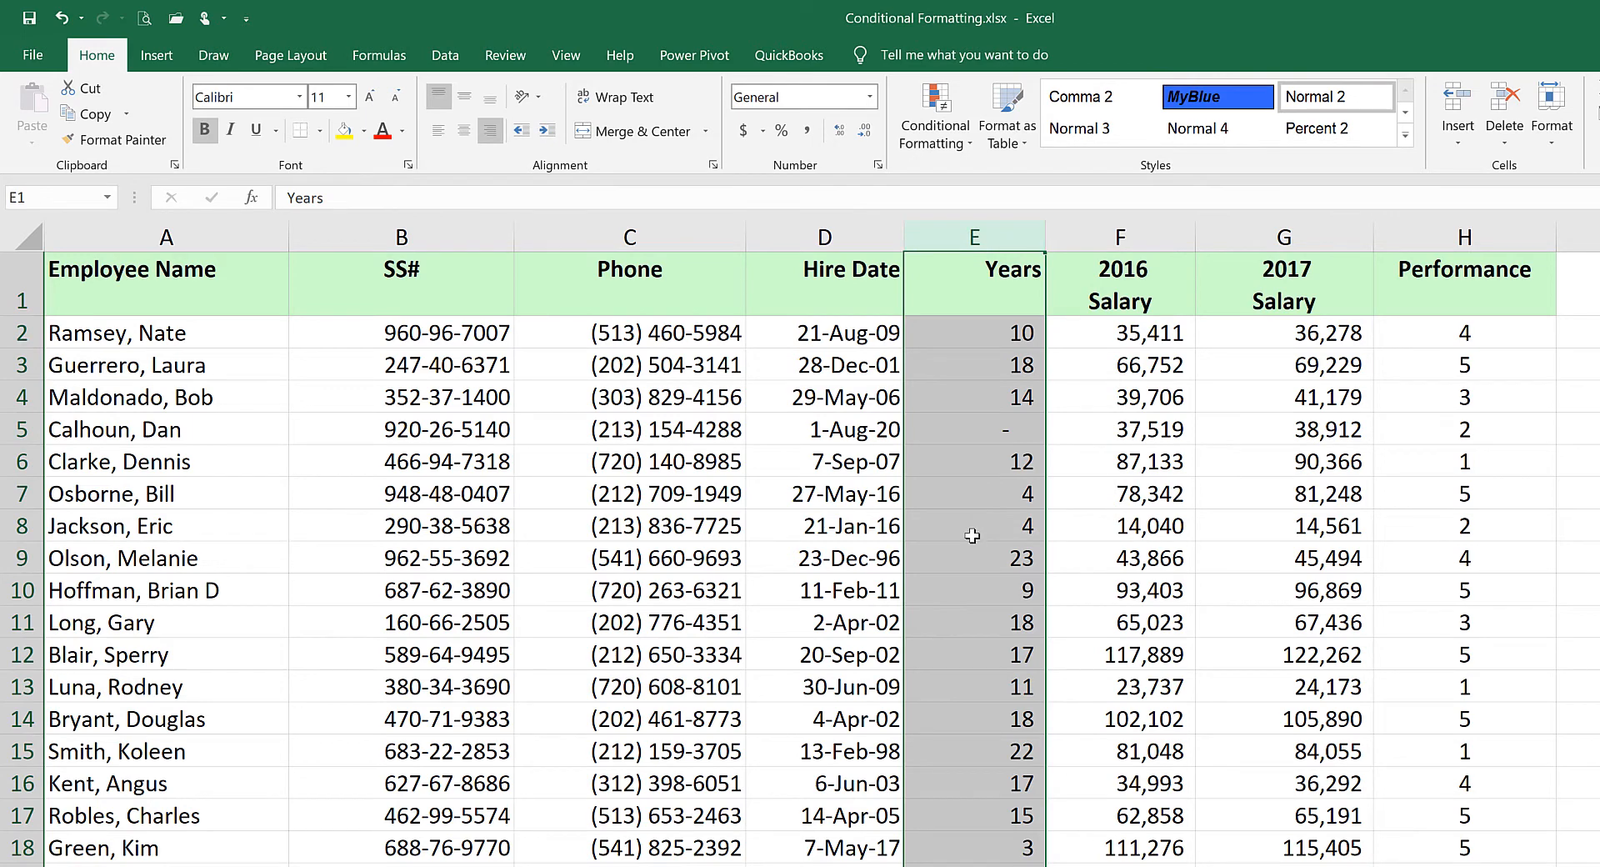
pyautogui.click(936, 142)
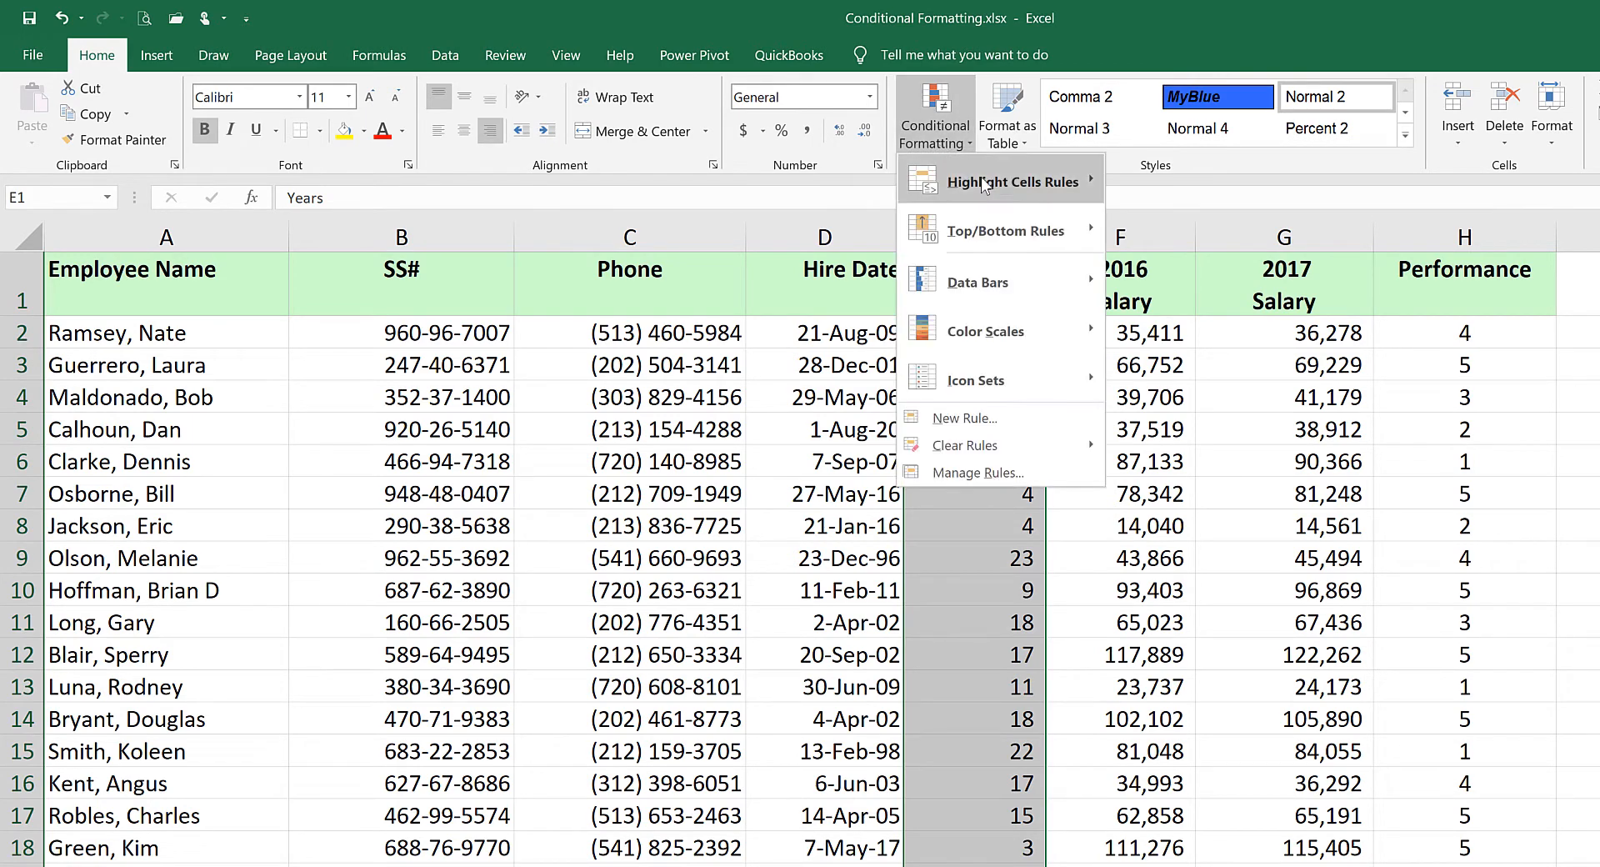
pyautogui.moveTo(1018, 185)
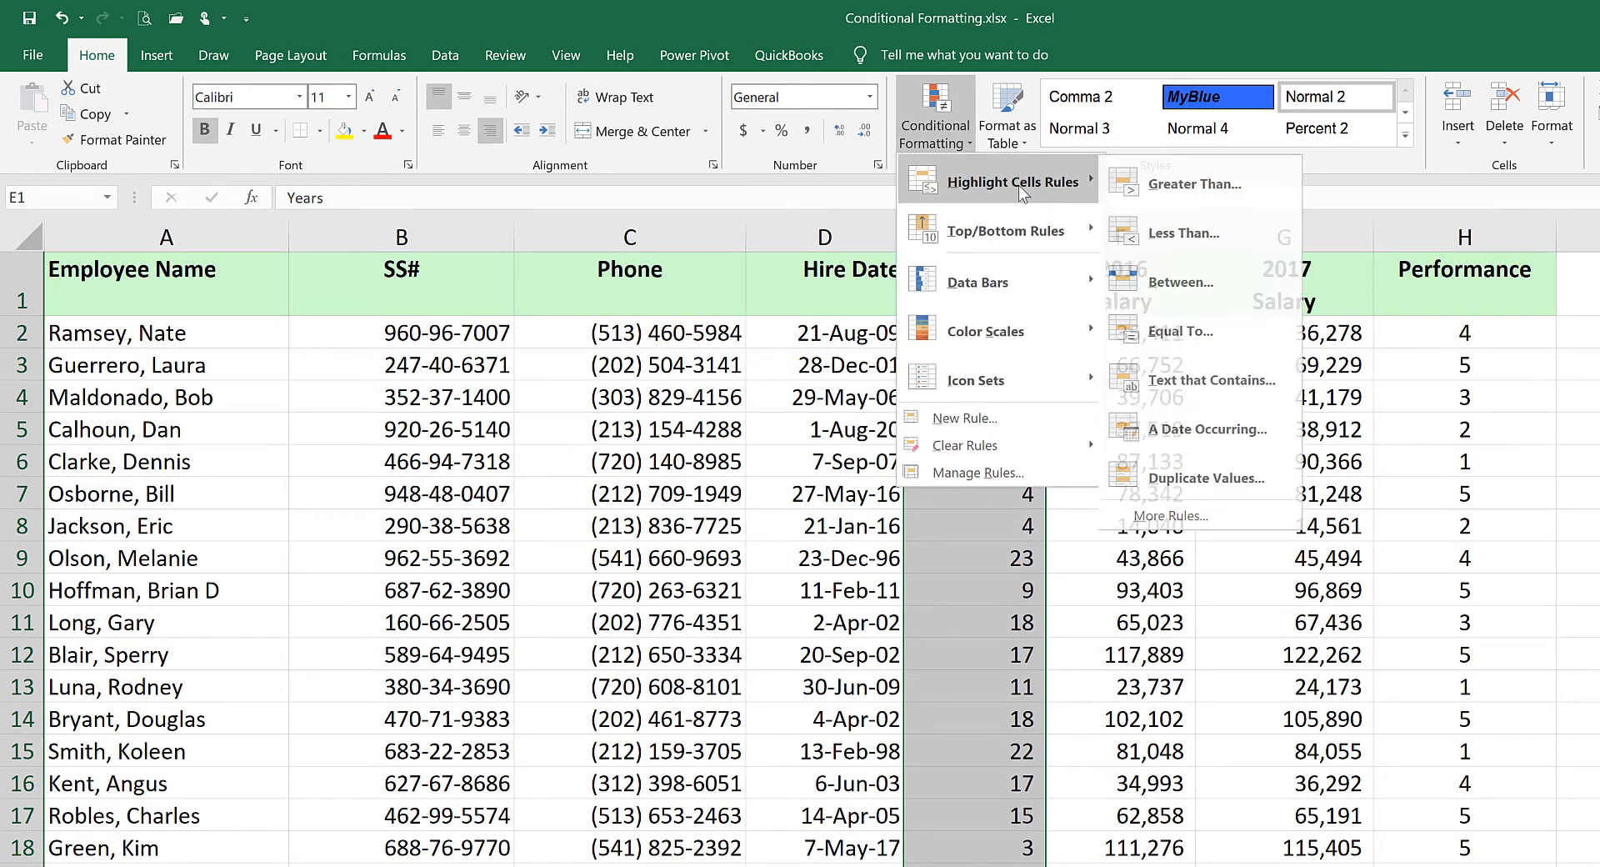
pyautogui.click(1205, 187)
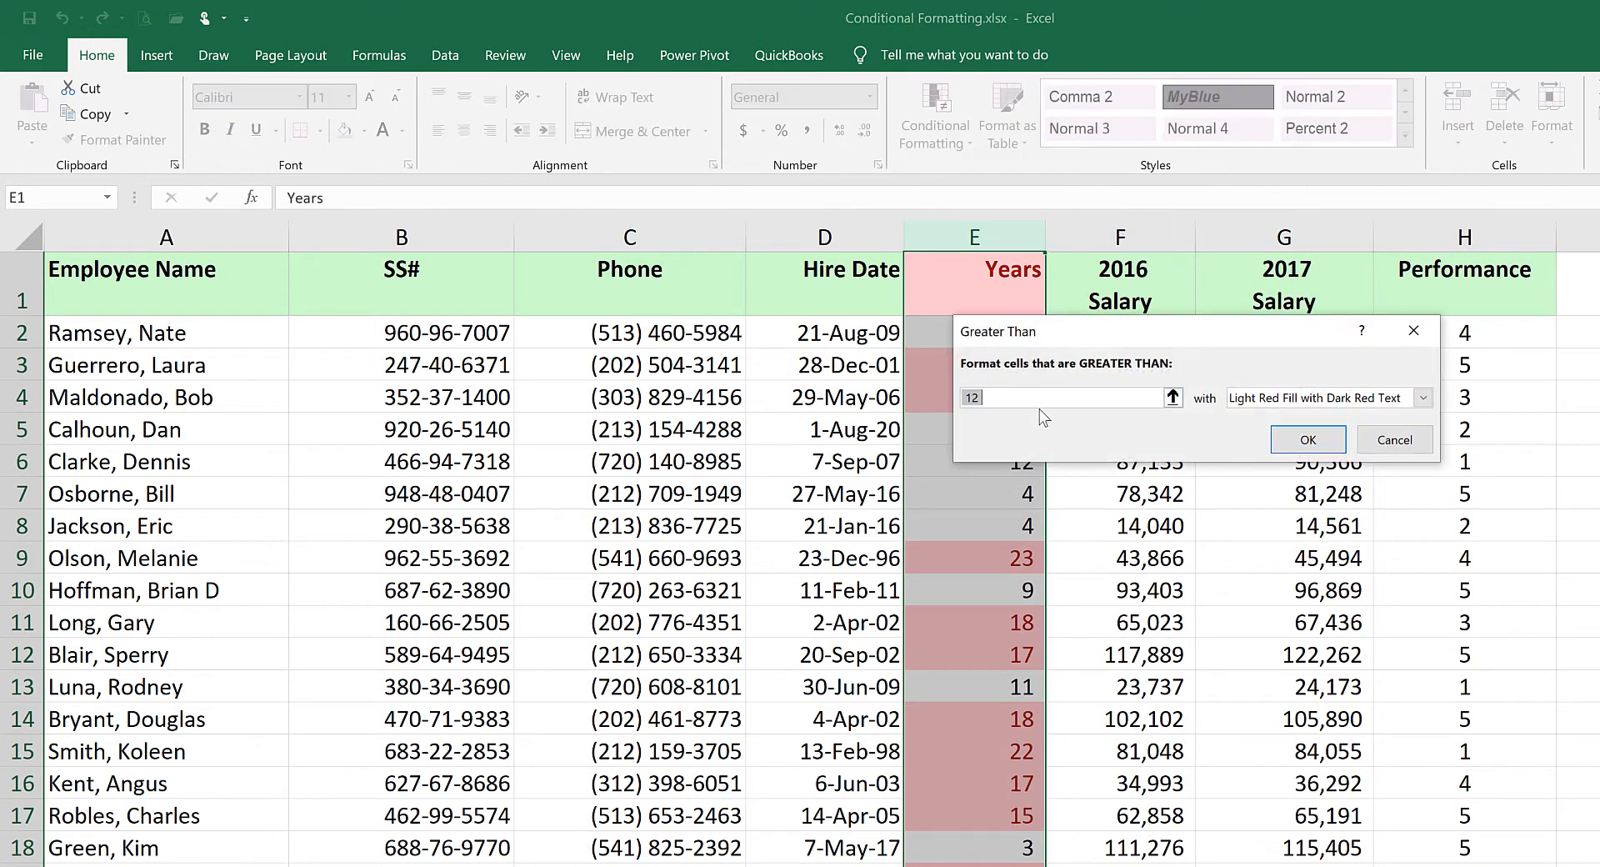
pyautogui.write('15')
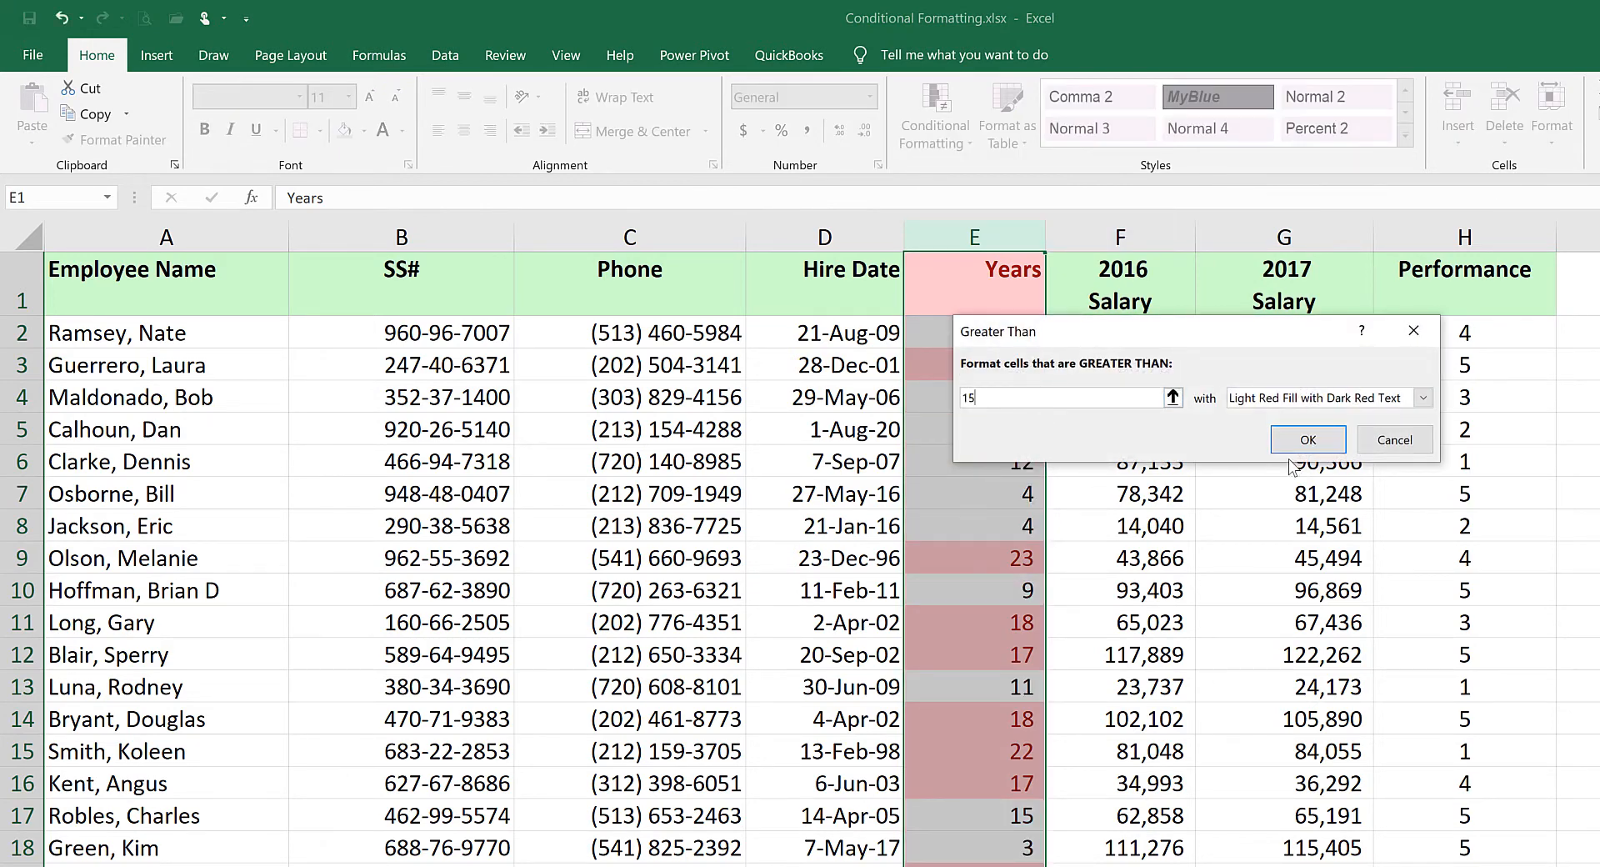
pyautogui.click(1302, 442)
pyautogui.click(1017, 369)
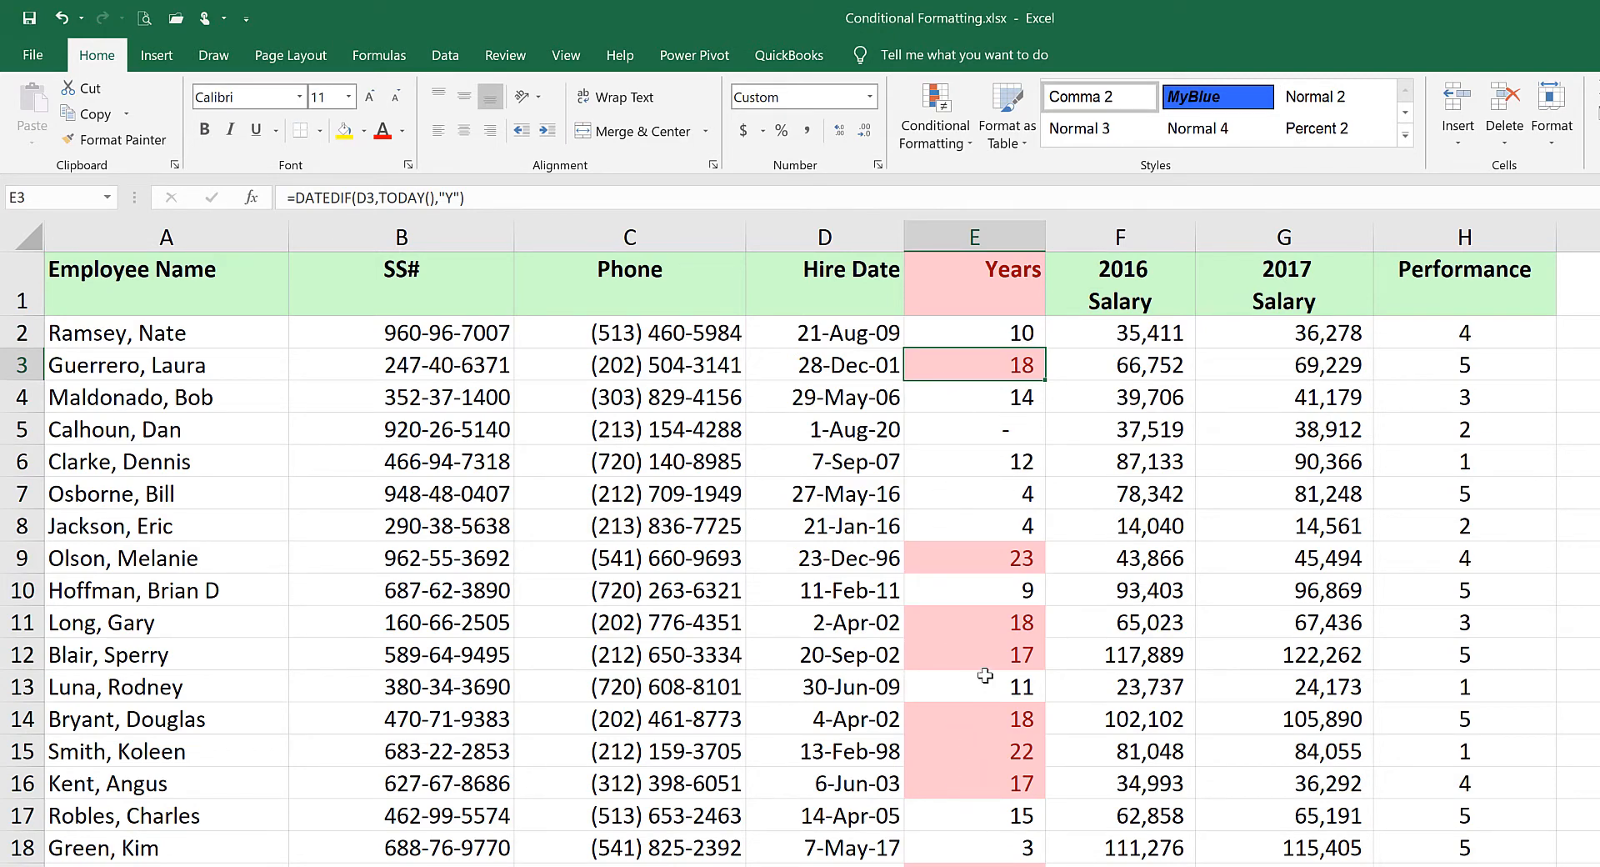
# - Clear the conditional formatting rules from only the Years header cell E1 and check the highlighting down column E
pyautogui.click(982, 288)
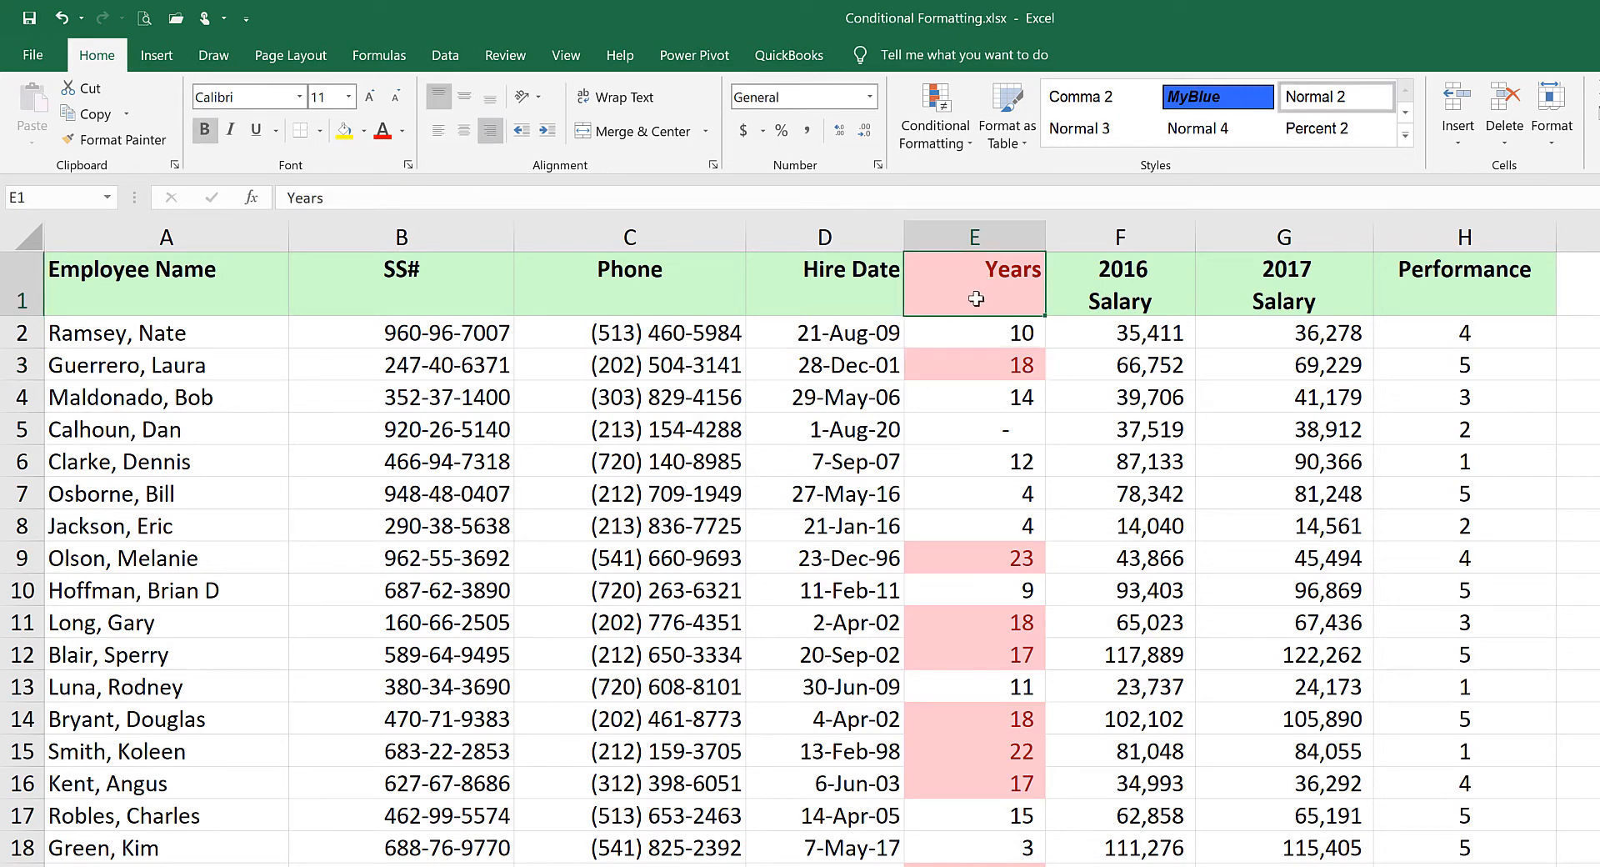
pyautogui.click(950, 137)
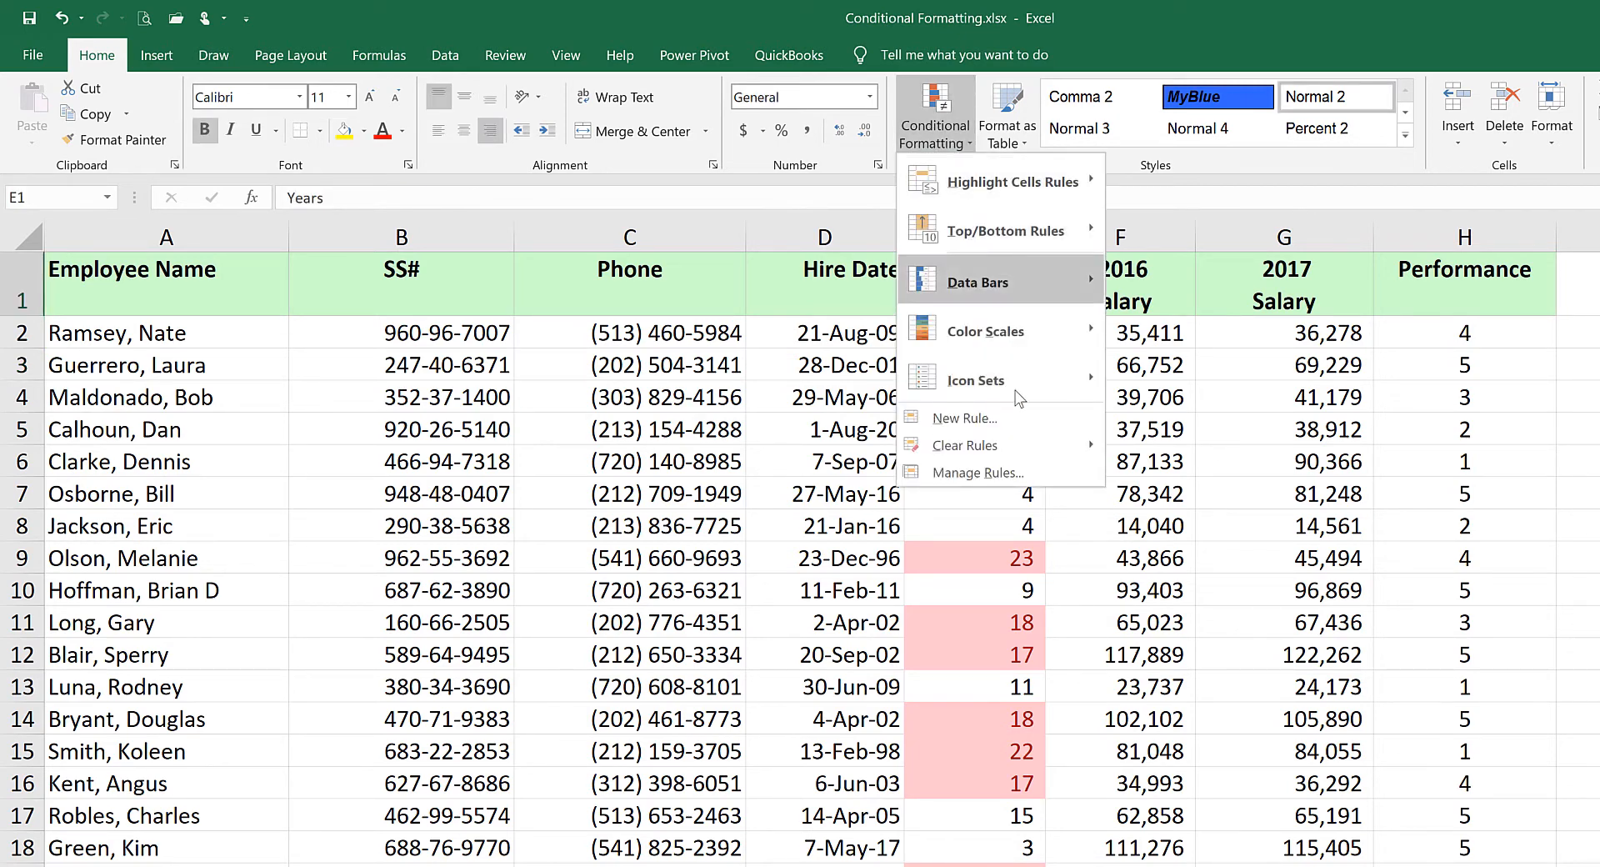
pyautogui.moveTo(1014, 447)
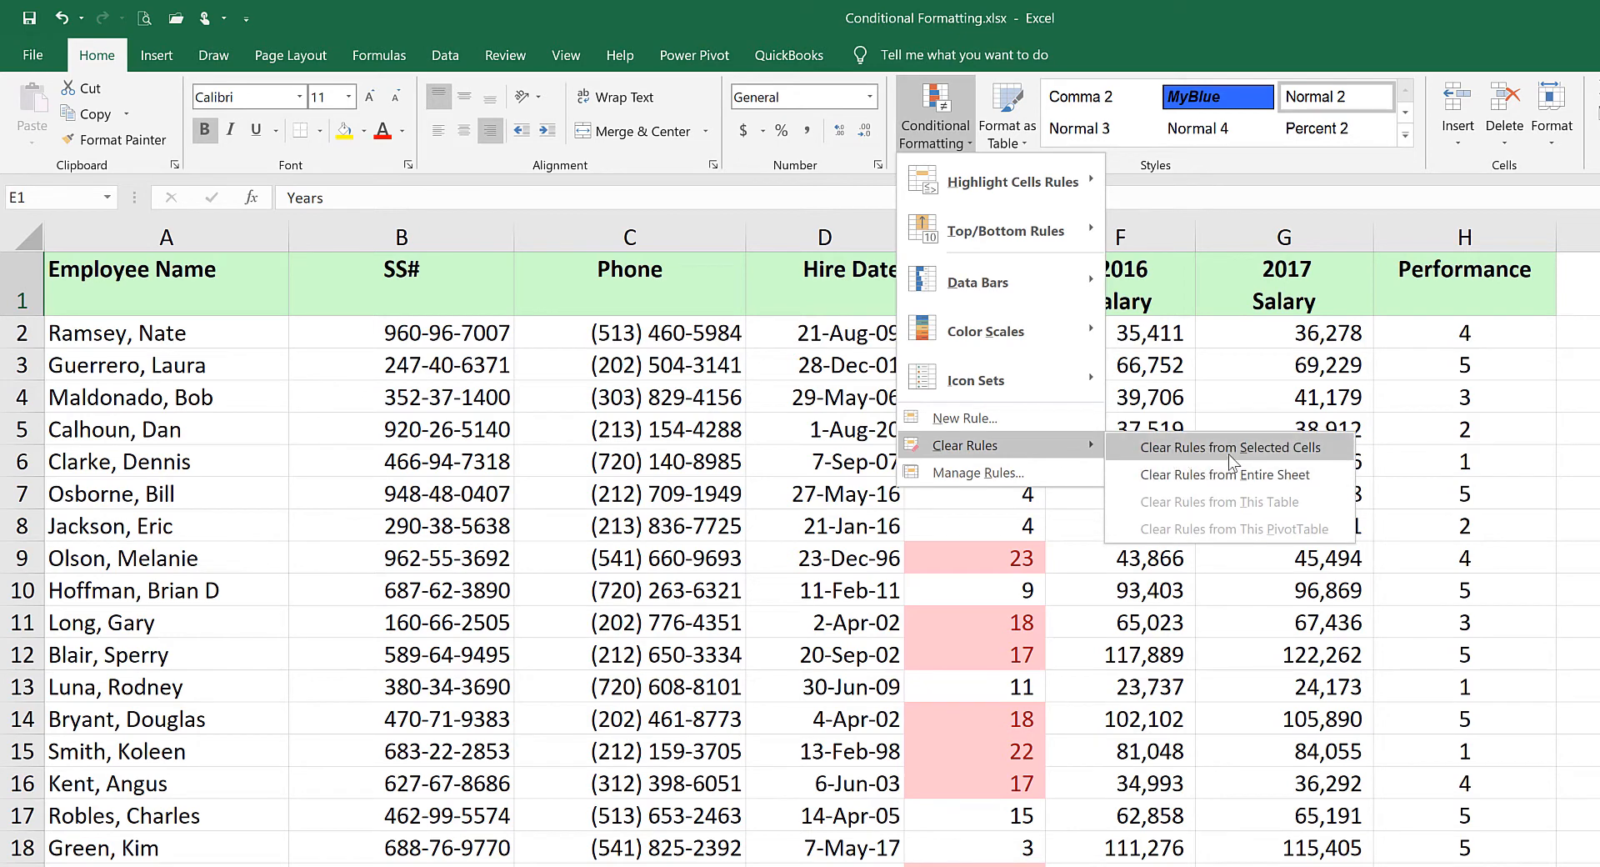
pyautogui.click(1264, 451)
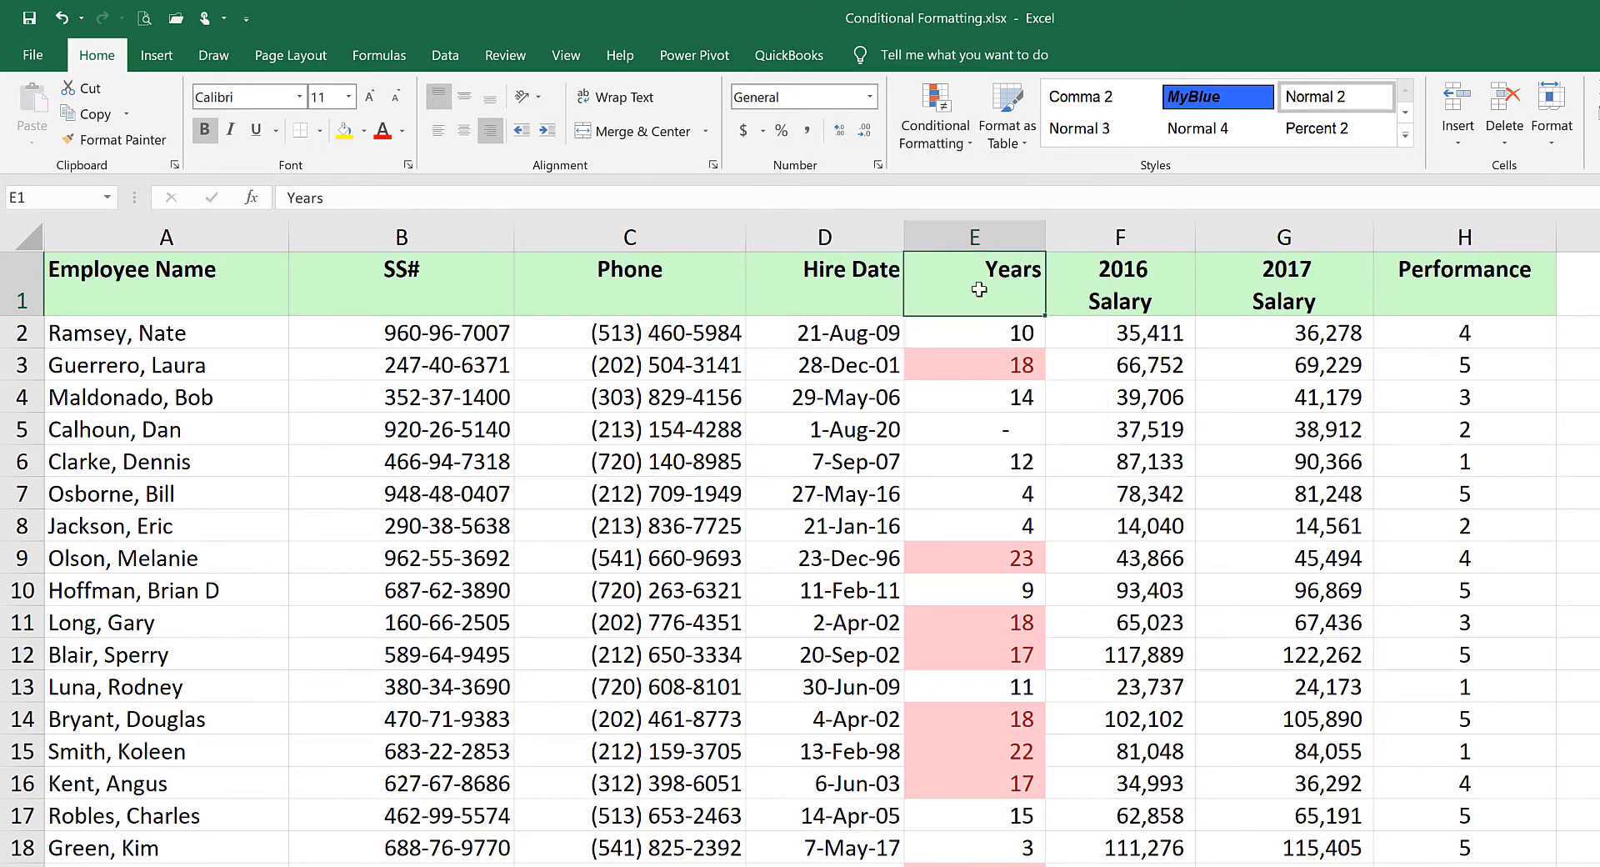
pyautogui.click(987, 334)
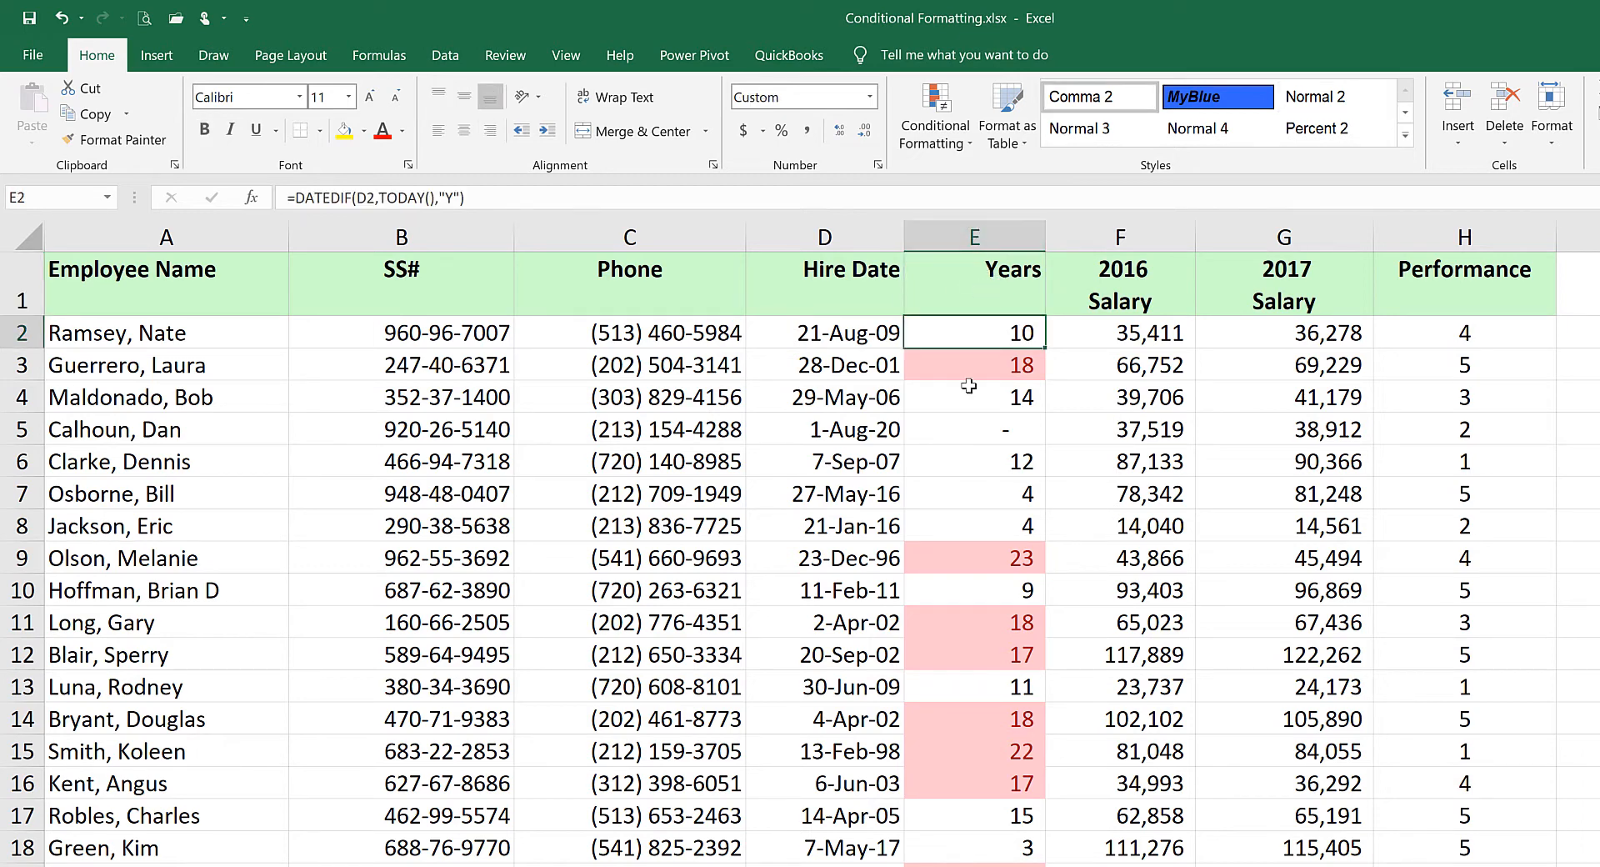
pyautogui.click(969, 694)
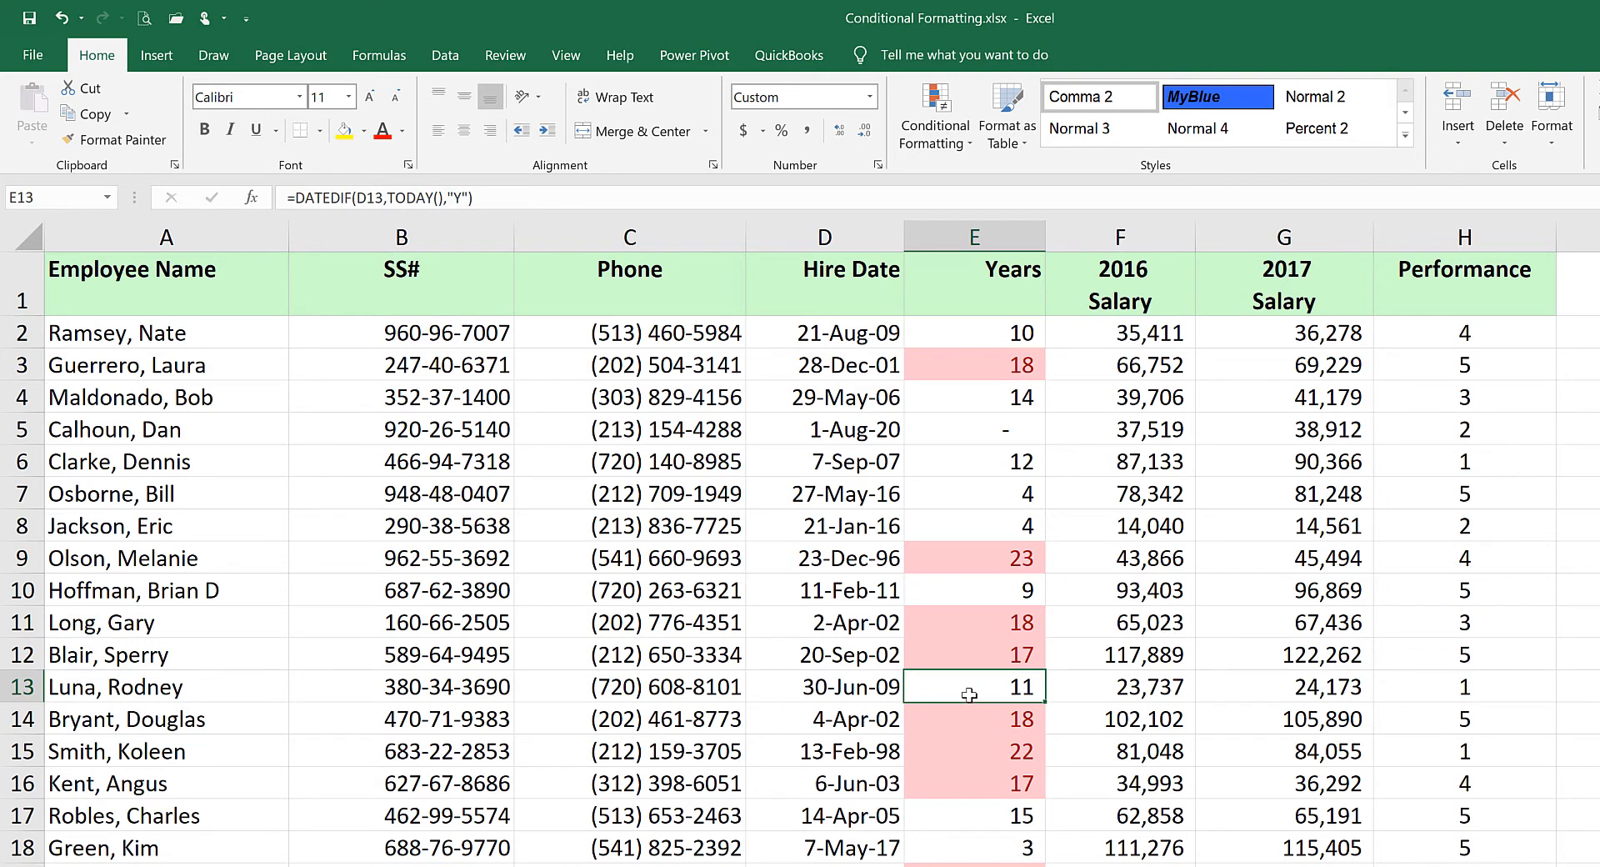
pyautogui.scroll(-10, 969, 694)
pyautogui.scroll(10, 983, 761)
pyautogui.click(1002, 436)
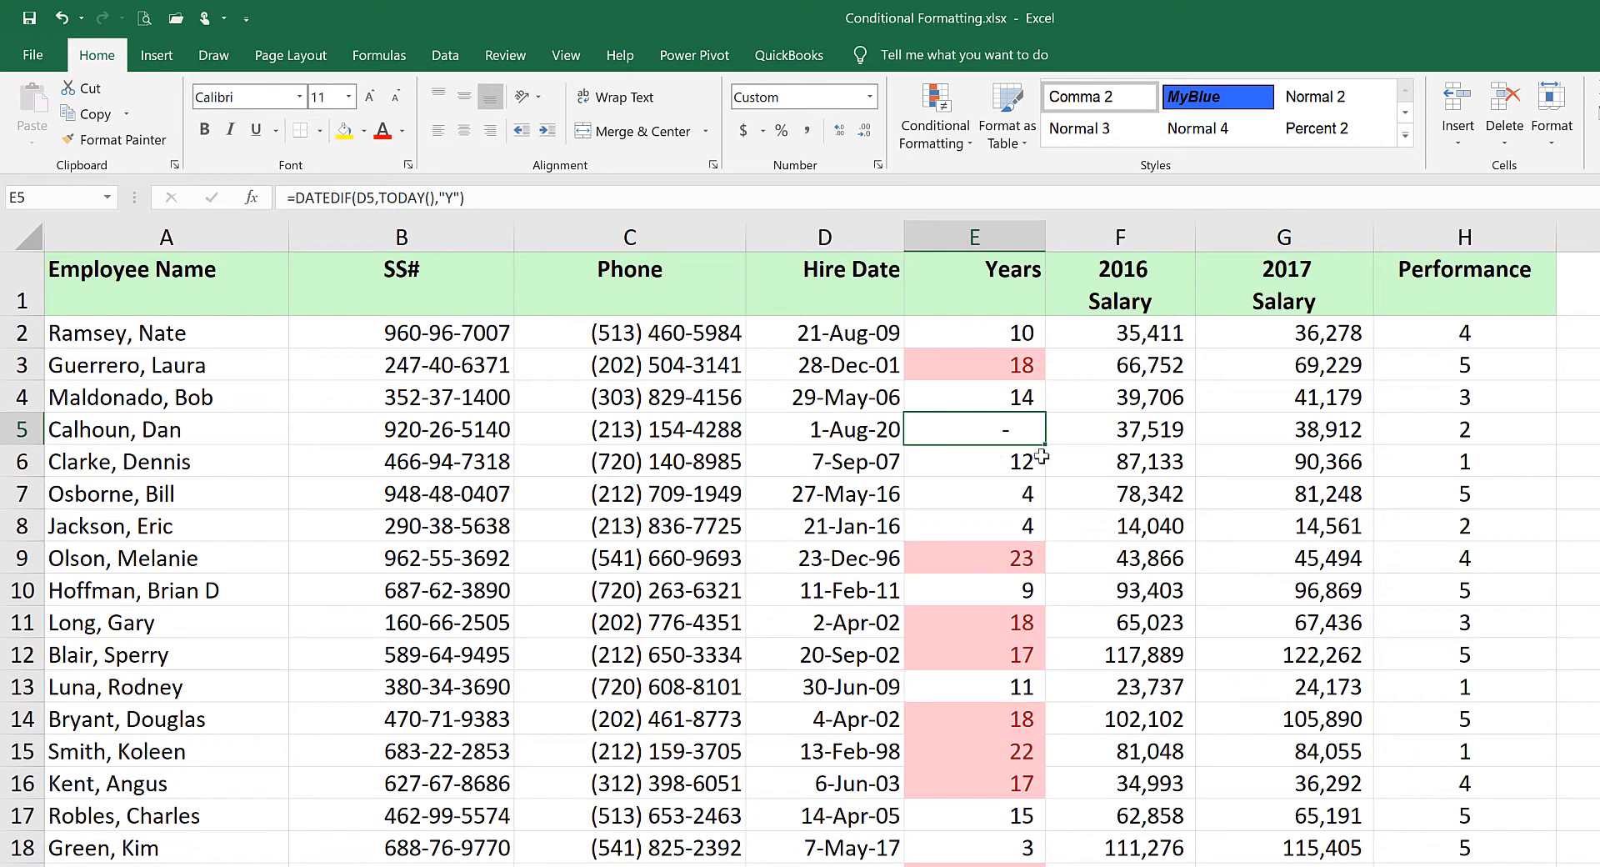
# - Highlight 2017 Salary column cells less than 35000 with Light Red Fill with Dark Red Text and check the highlighting down the column
pyautogui.click(1276, 236)
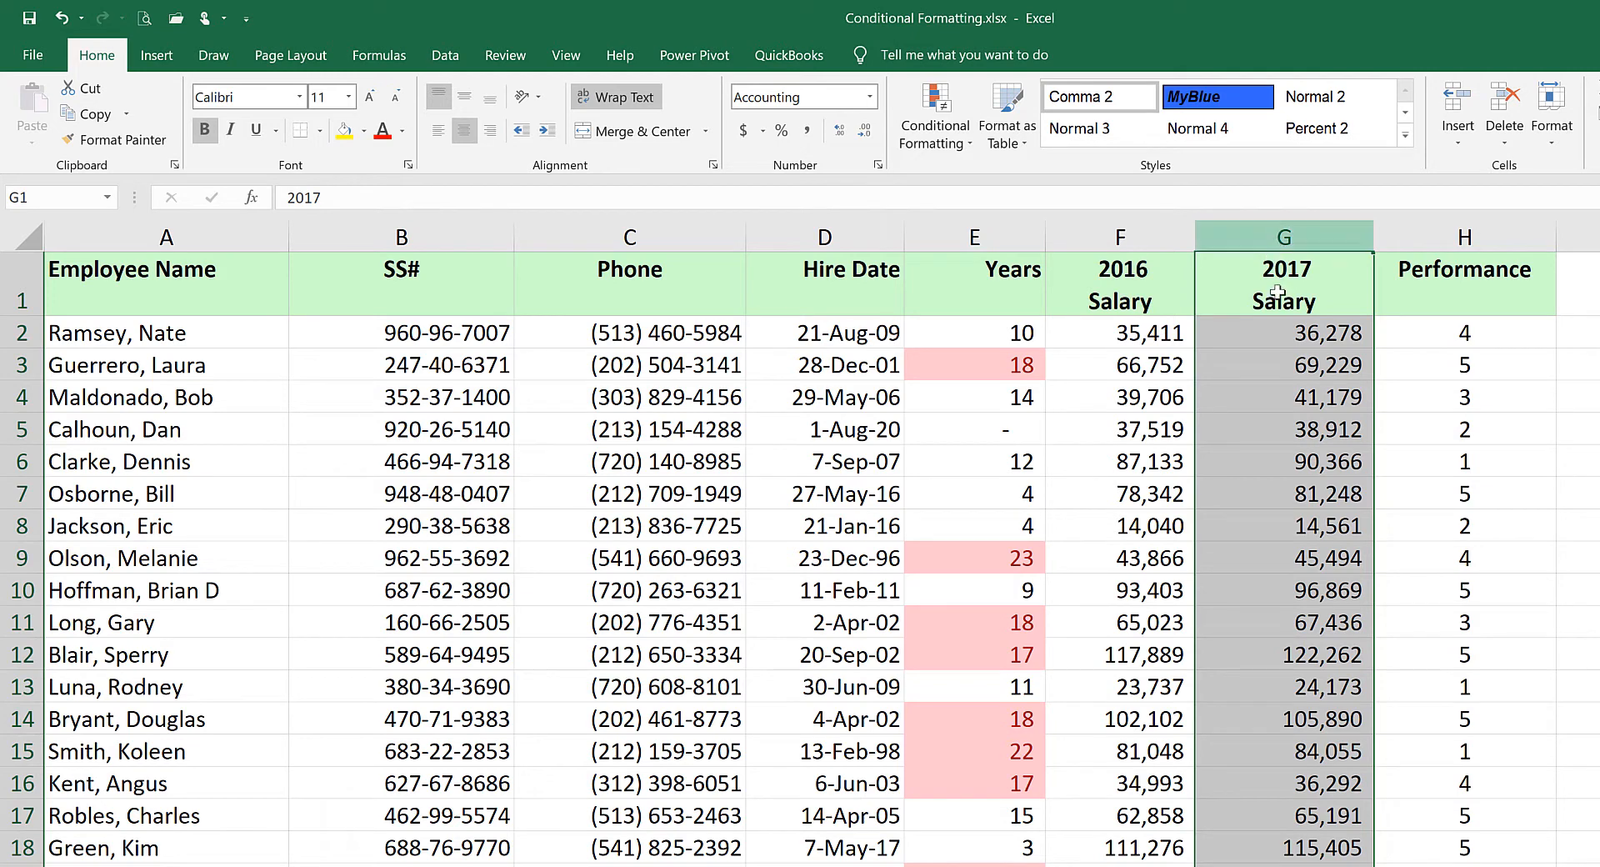
pyautogui.click(960, 143)
pyautogui.moveTo(1037, 186)
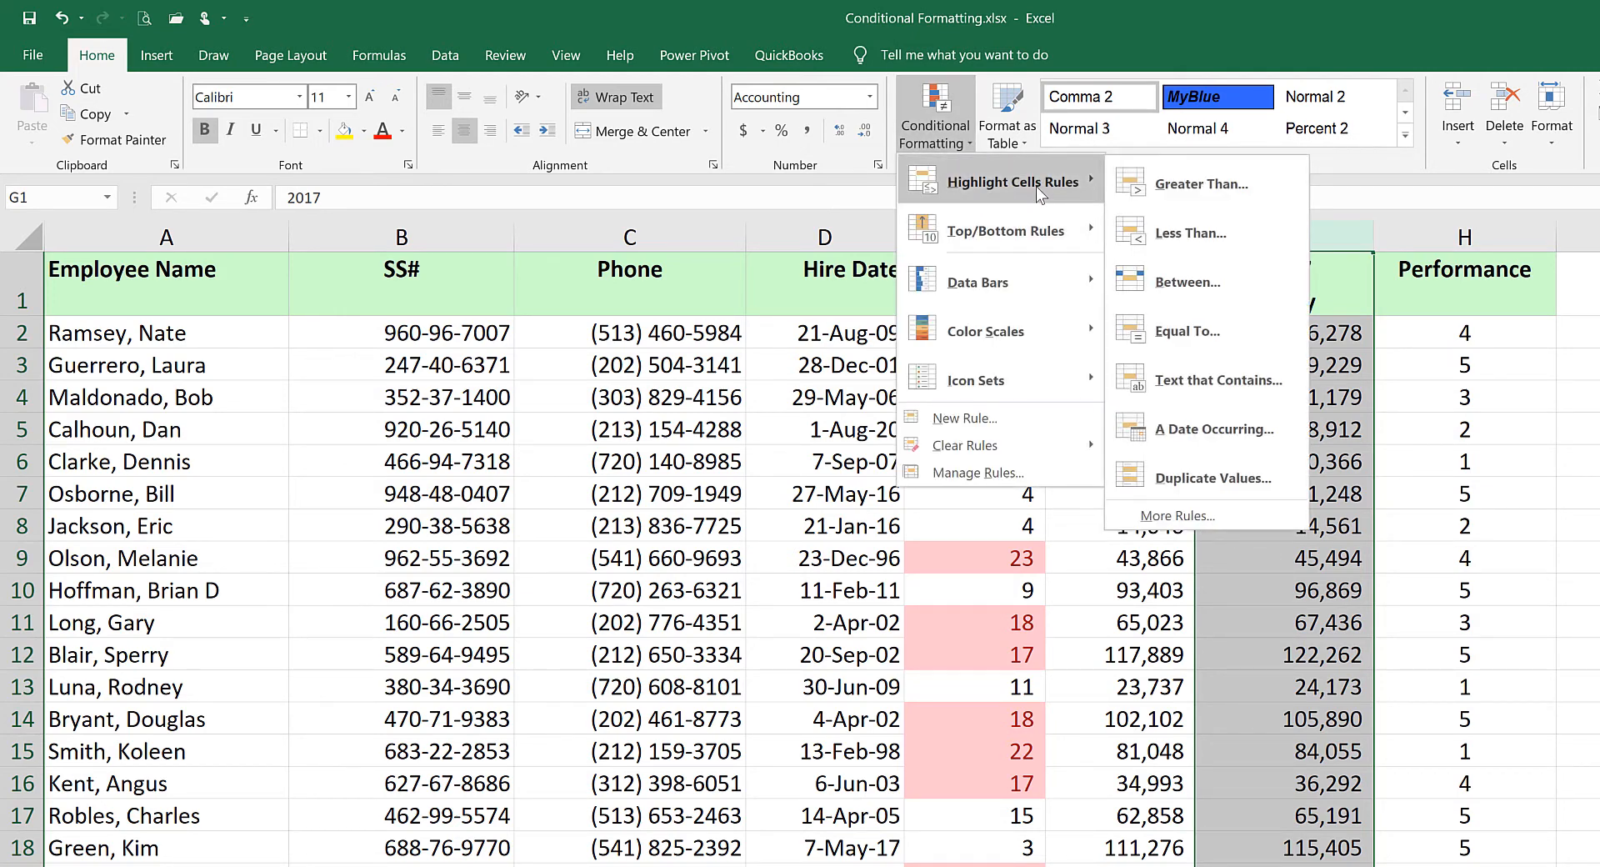
pyautogui.click(1200, 235)
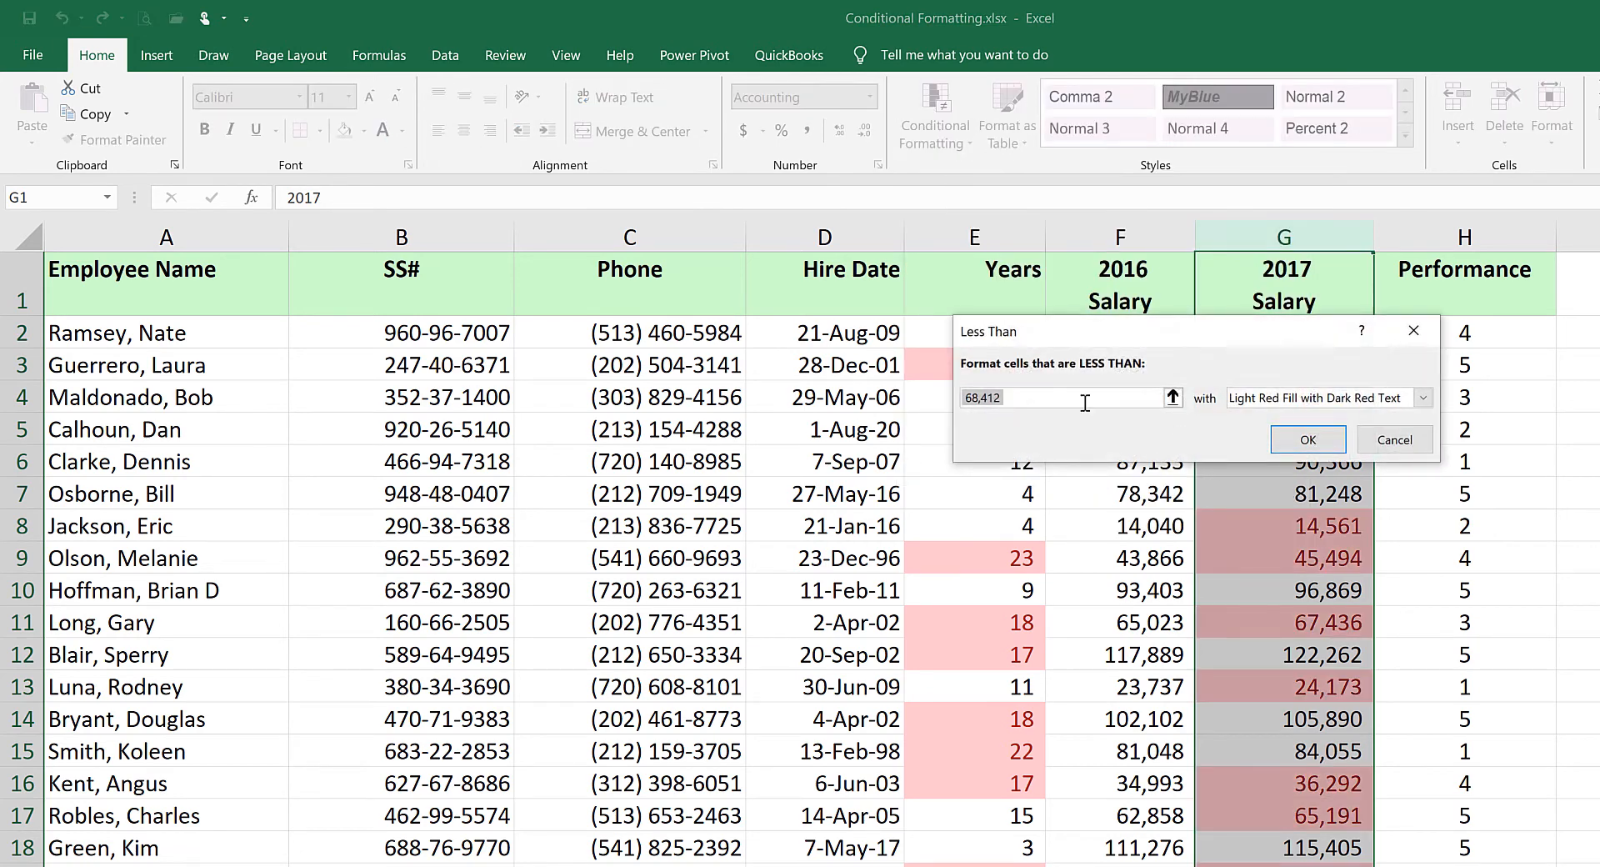
pyautogui.write('3500')
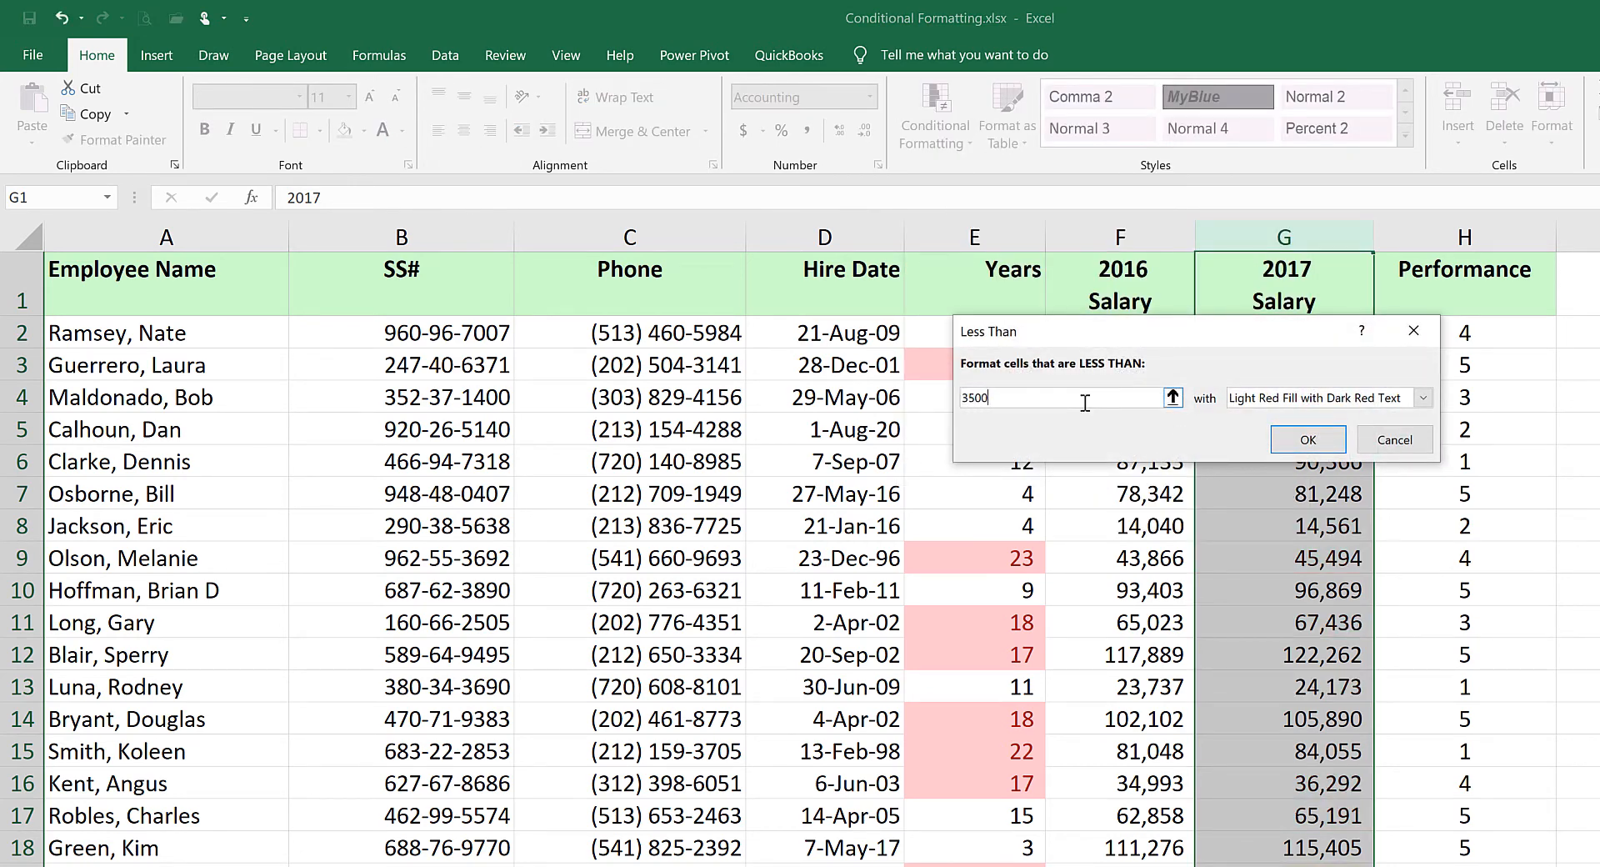
pyautogui.write('0')
pyautogui.click(1304, 446)
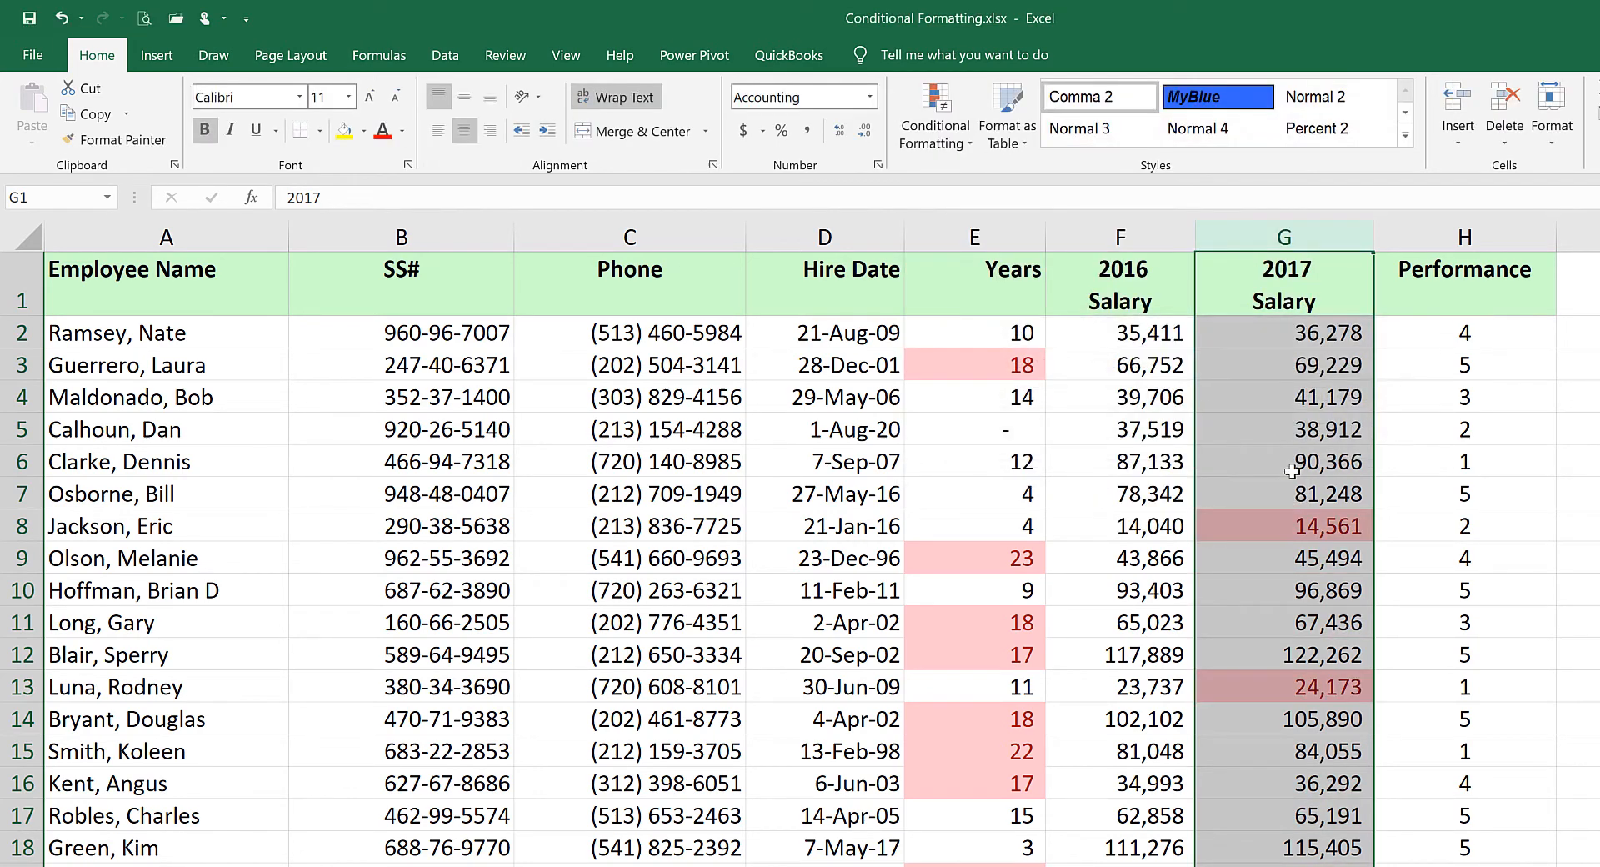
pyautogui.click(1296, 525)
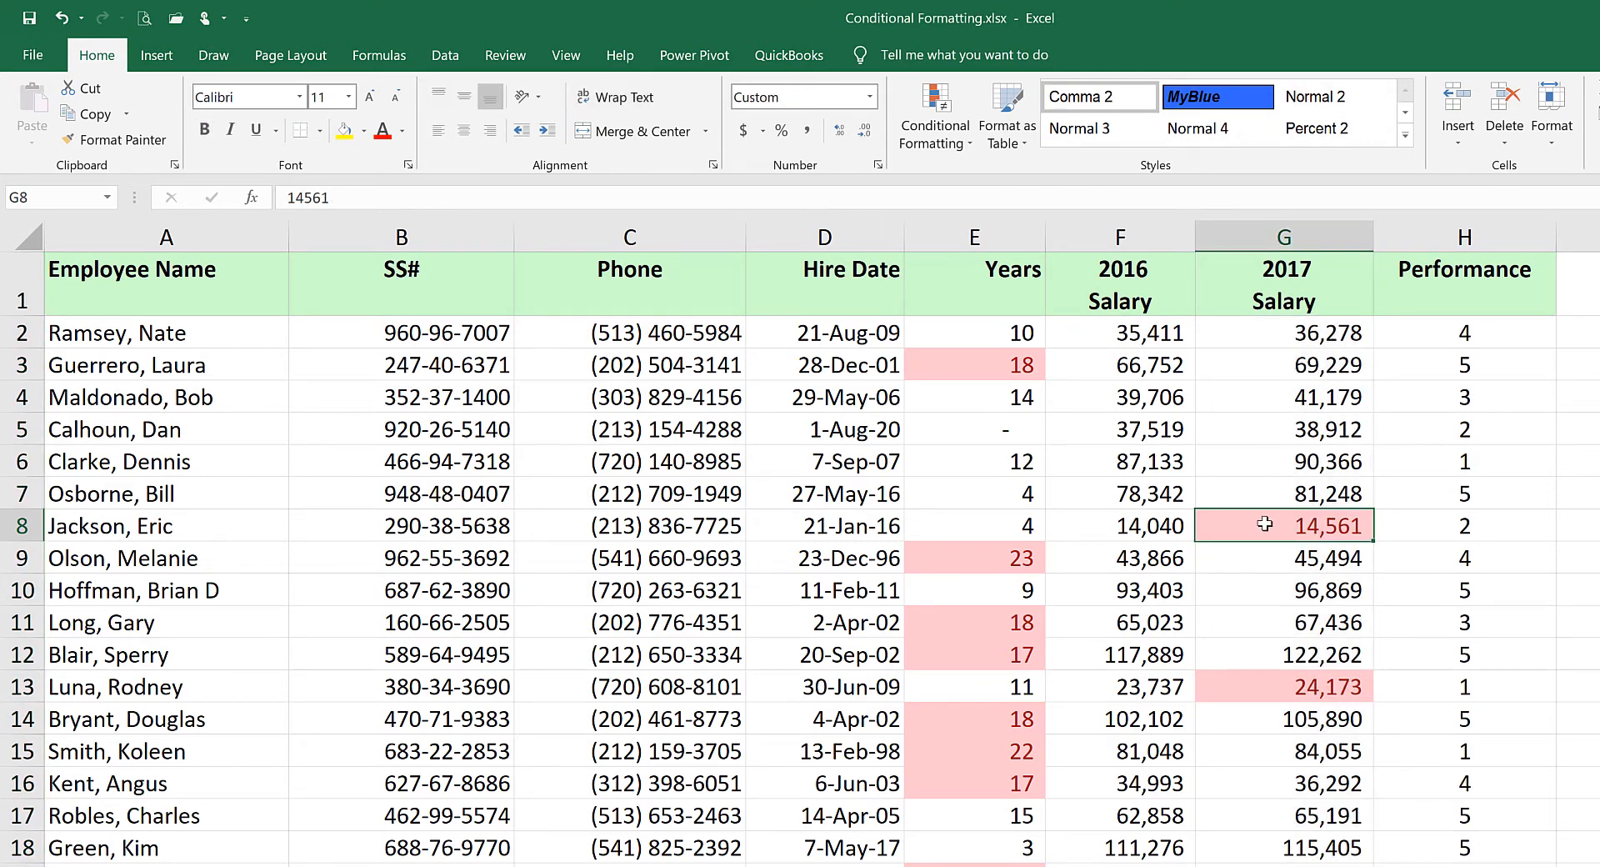
pyautogui.scroll(-5, 1284, 715)
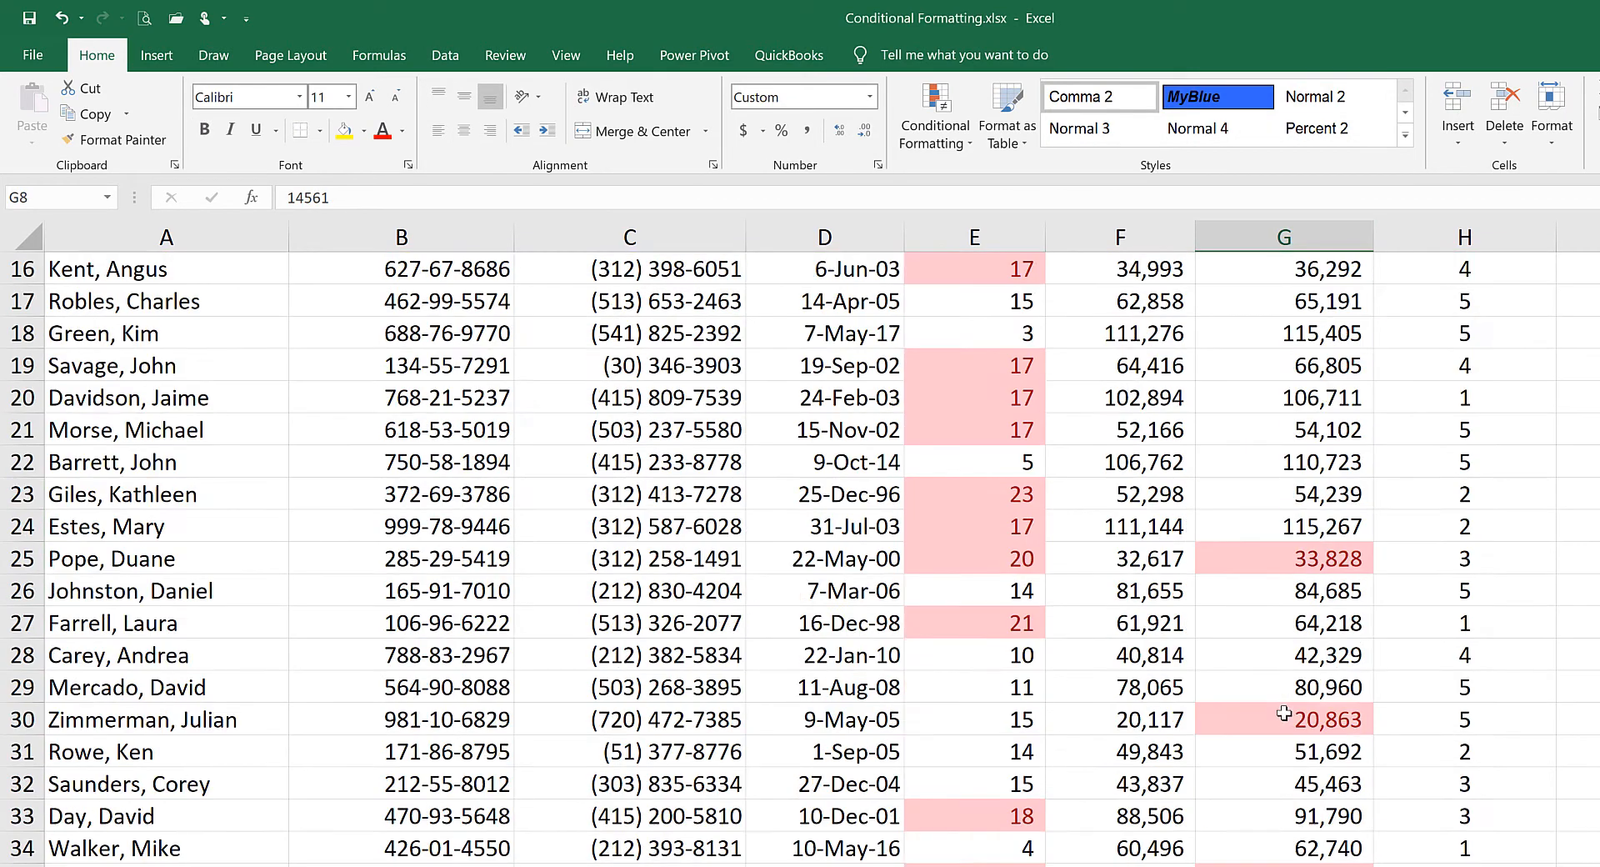
pyautogui.scroll(5, 1286, 712)
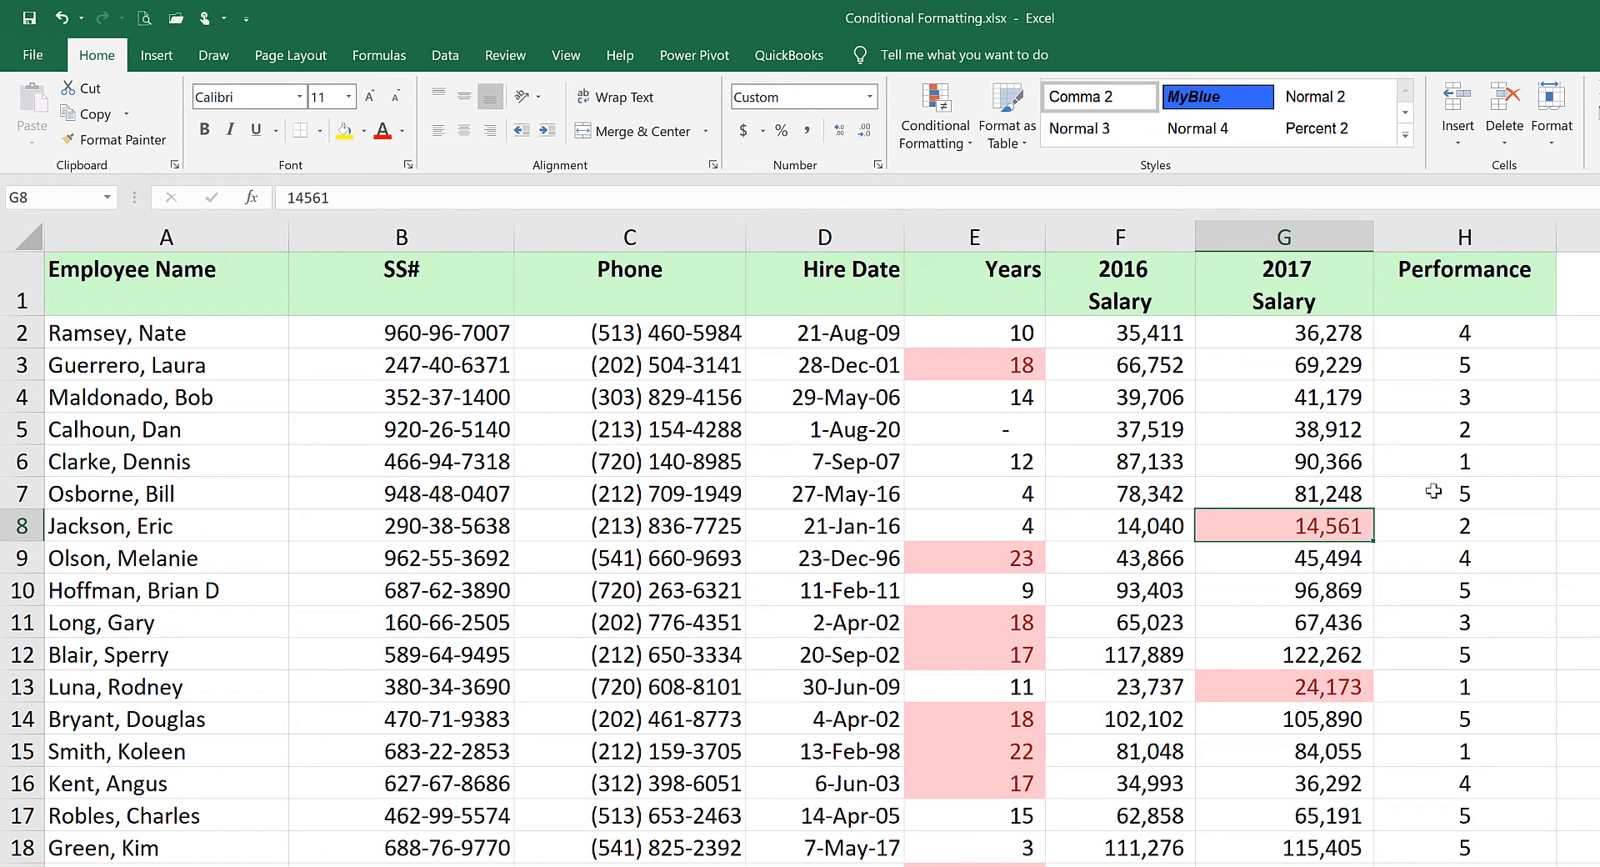
# - Highlight Performance column cells between 2 and 4 with Light Red Fill with Dark Red Text
pyautogui.click(1452, 238)
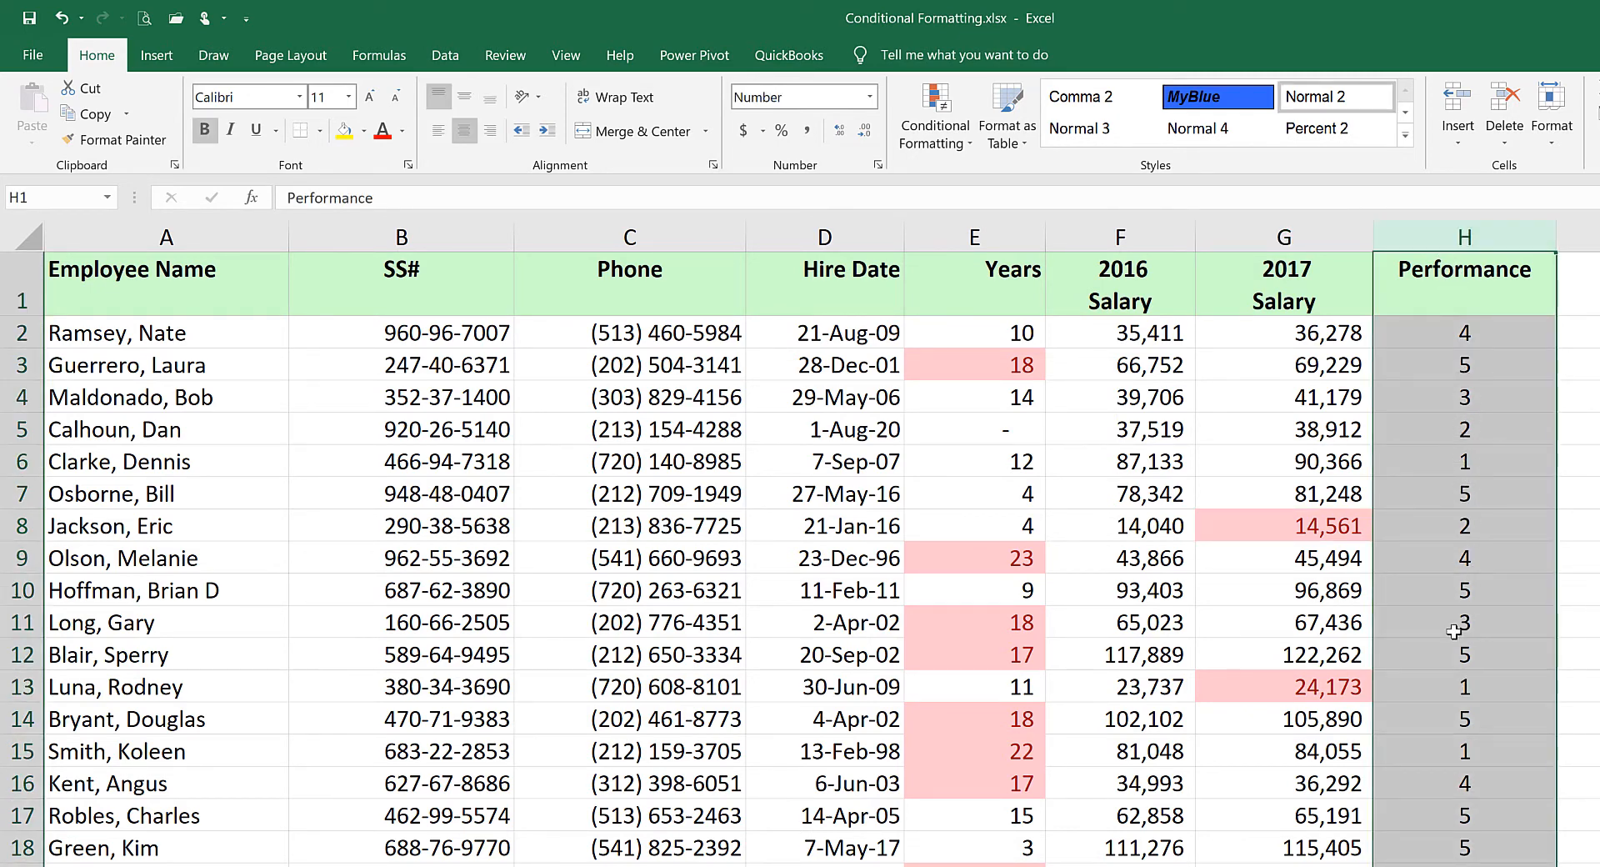
pyautogui.click(1456, 443)
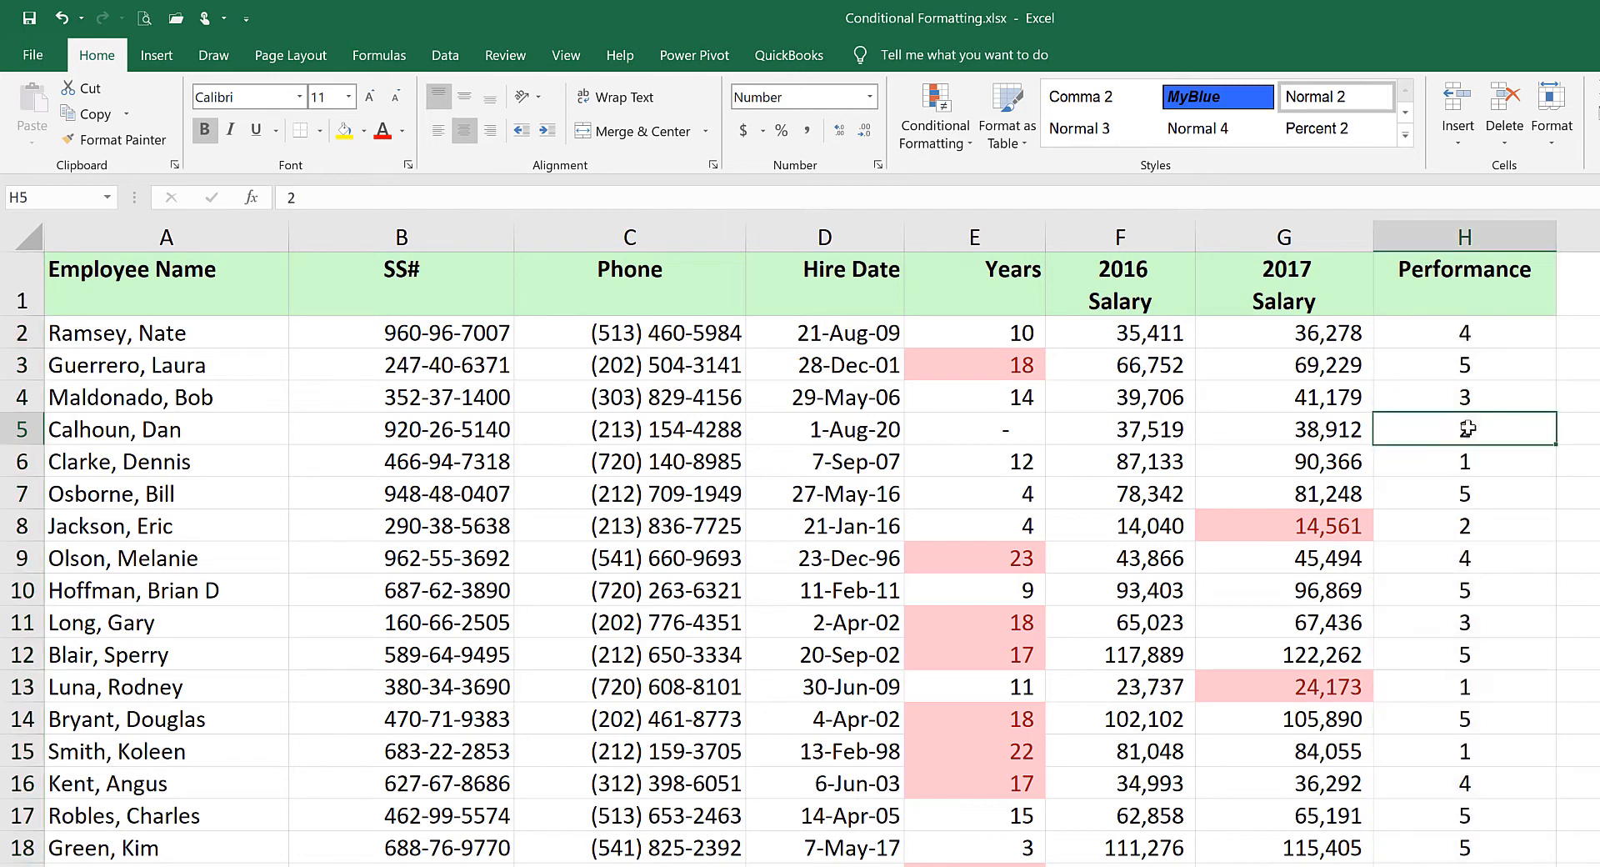
pyautogui.click(1437, 237)
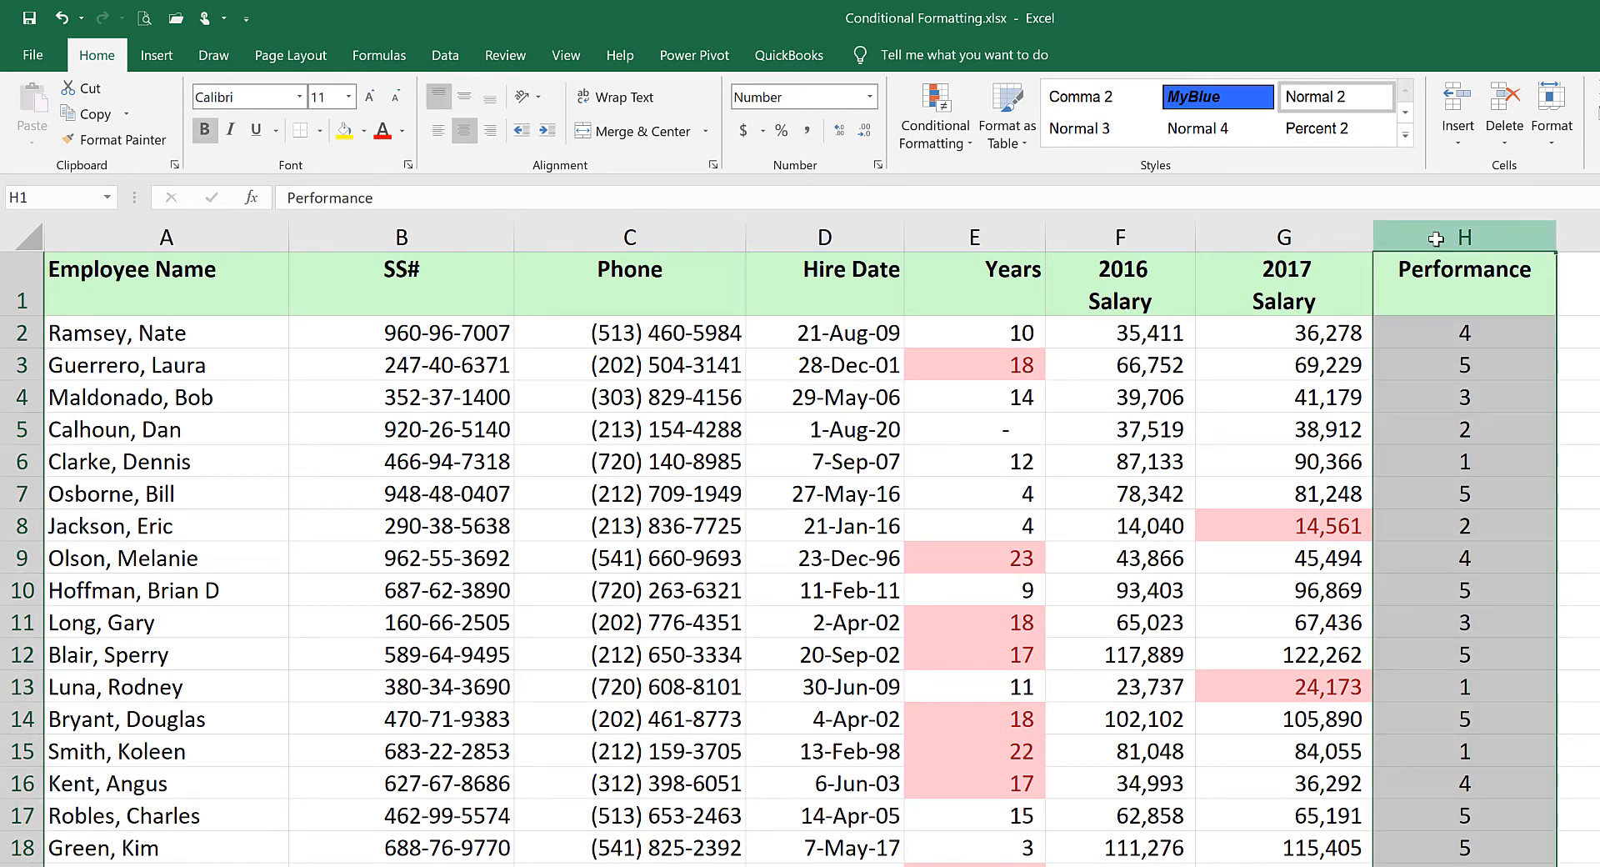
pyautogui.click(960, 138)
pyautogui.moveTo(1013, 181)
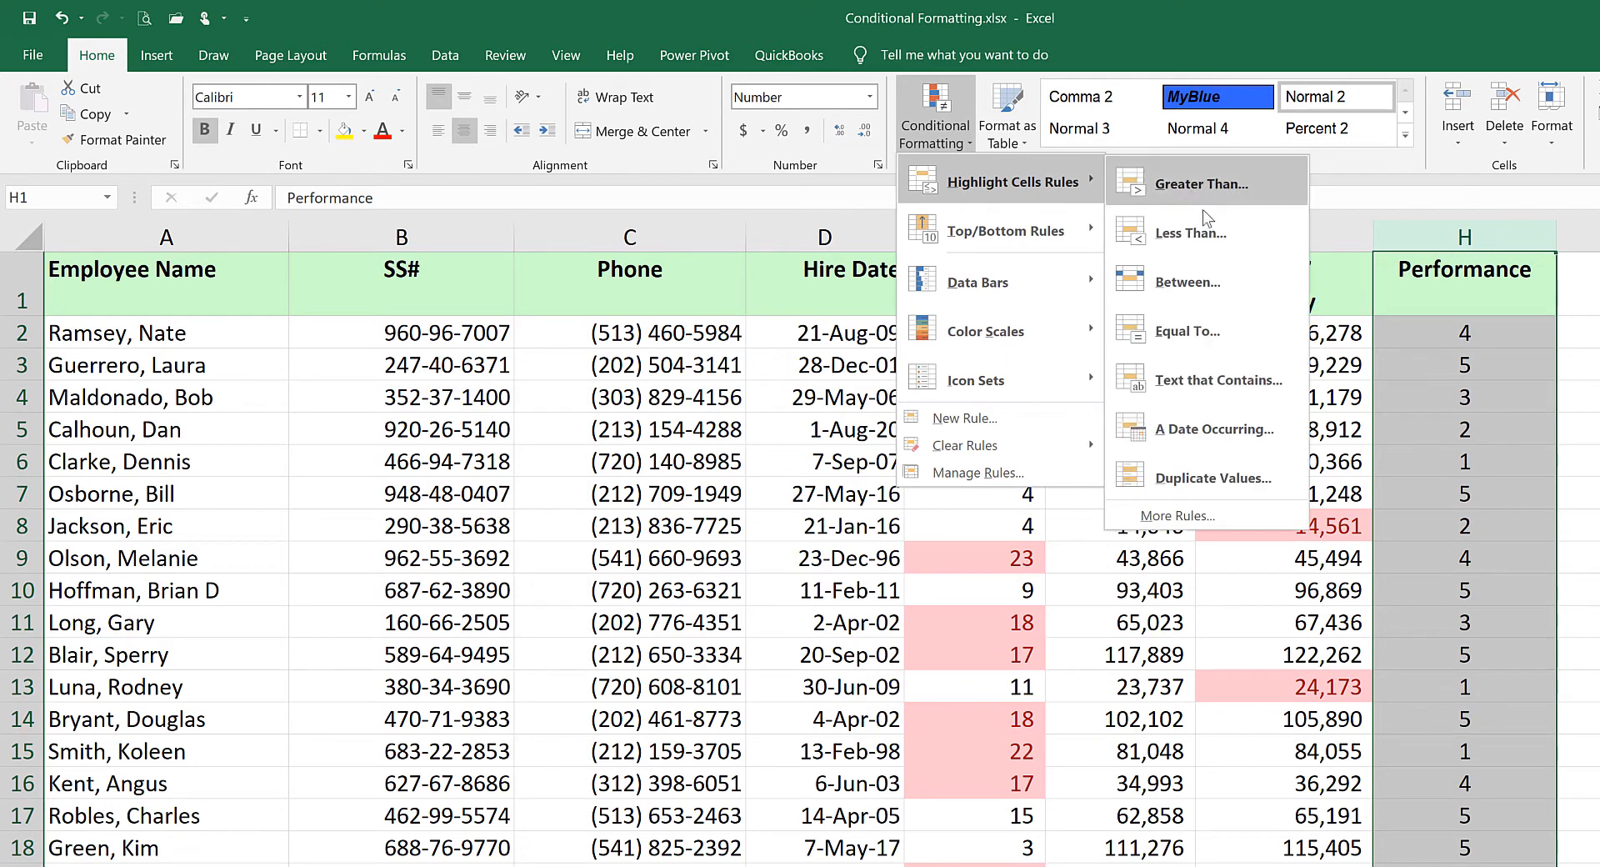
pyautogui.click(1207, 289)
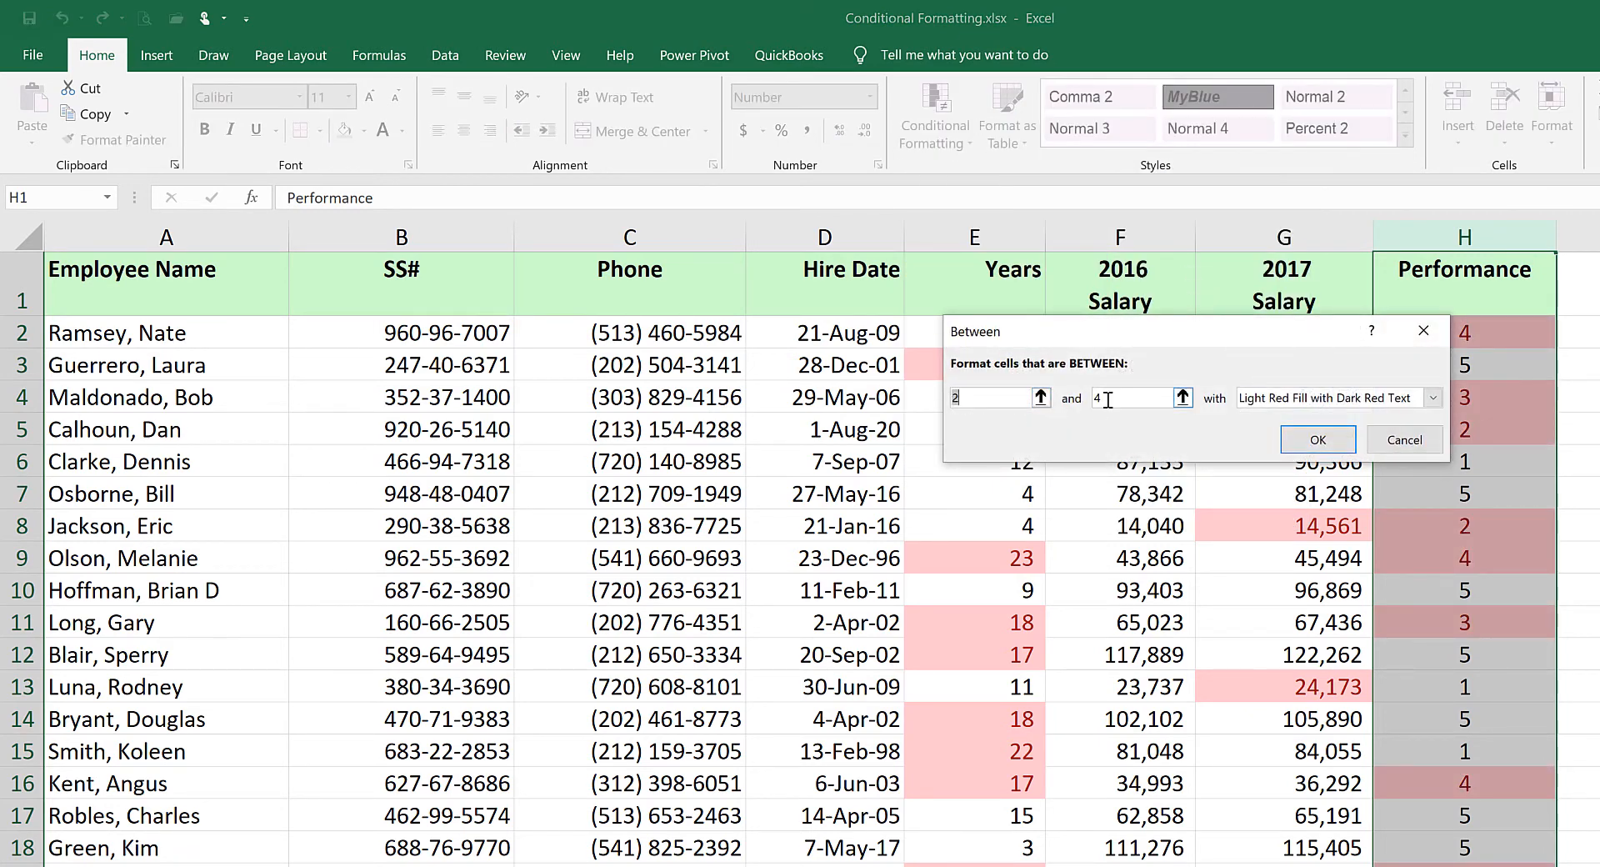
pyautogui.click(1004, 396)
pyautogui.click(963, 400)
pyautogui.click(1111, 402)
pyautogui.click(1312, 439)
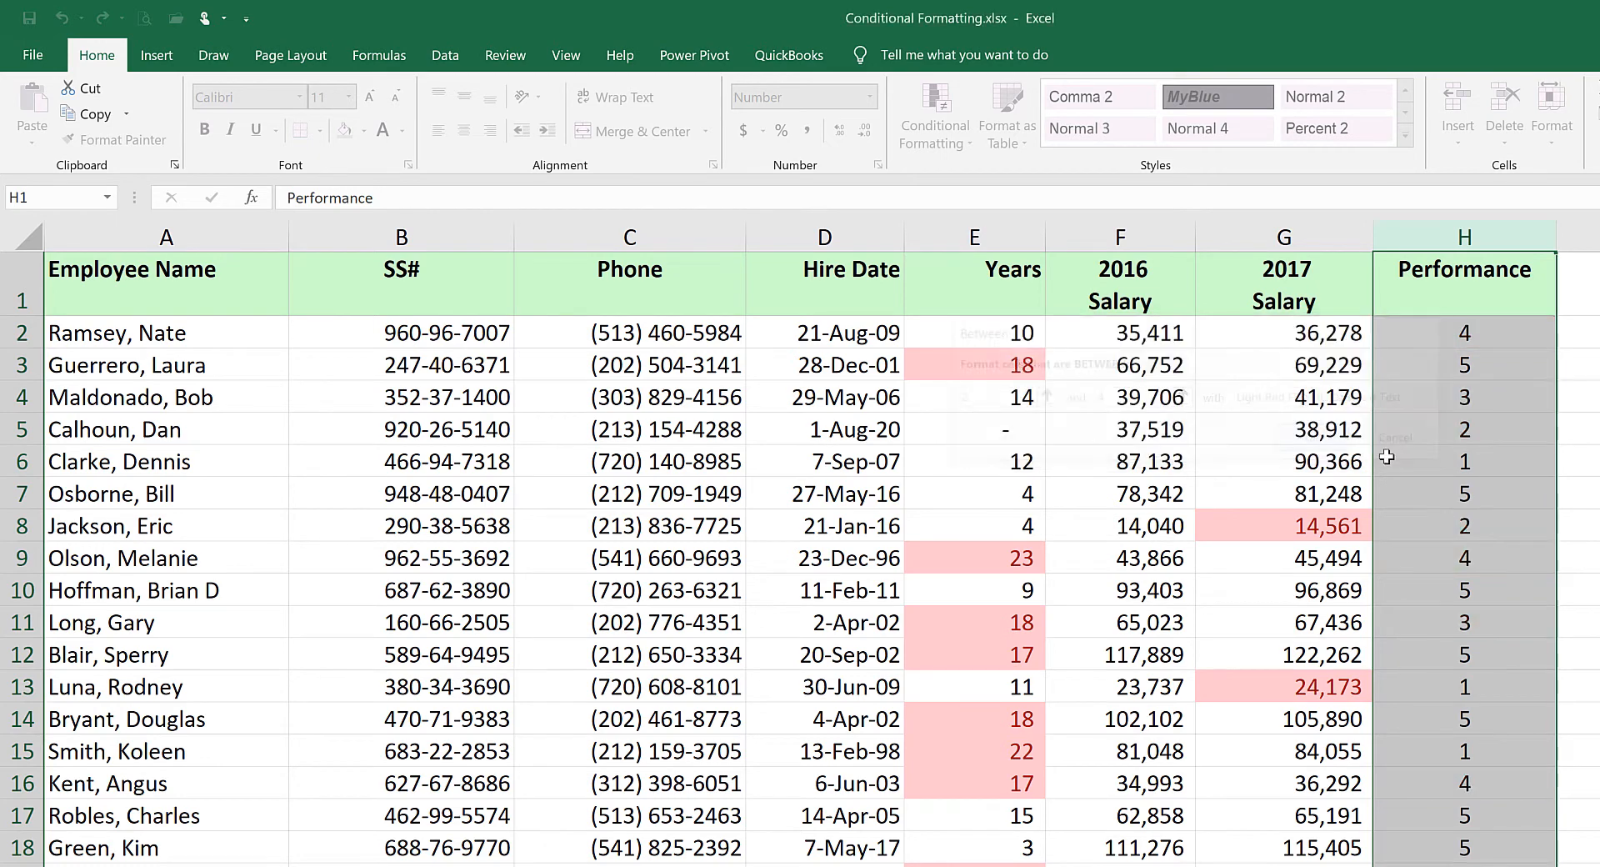
pyautogui.click(1469, 333)
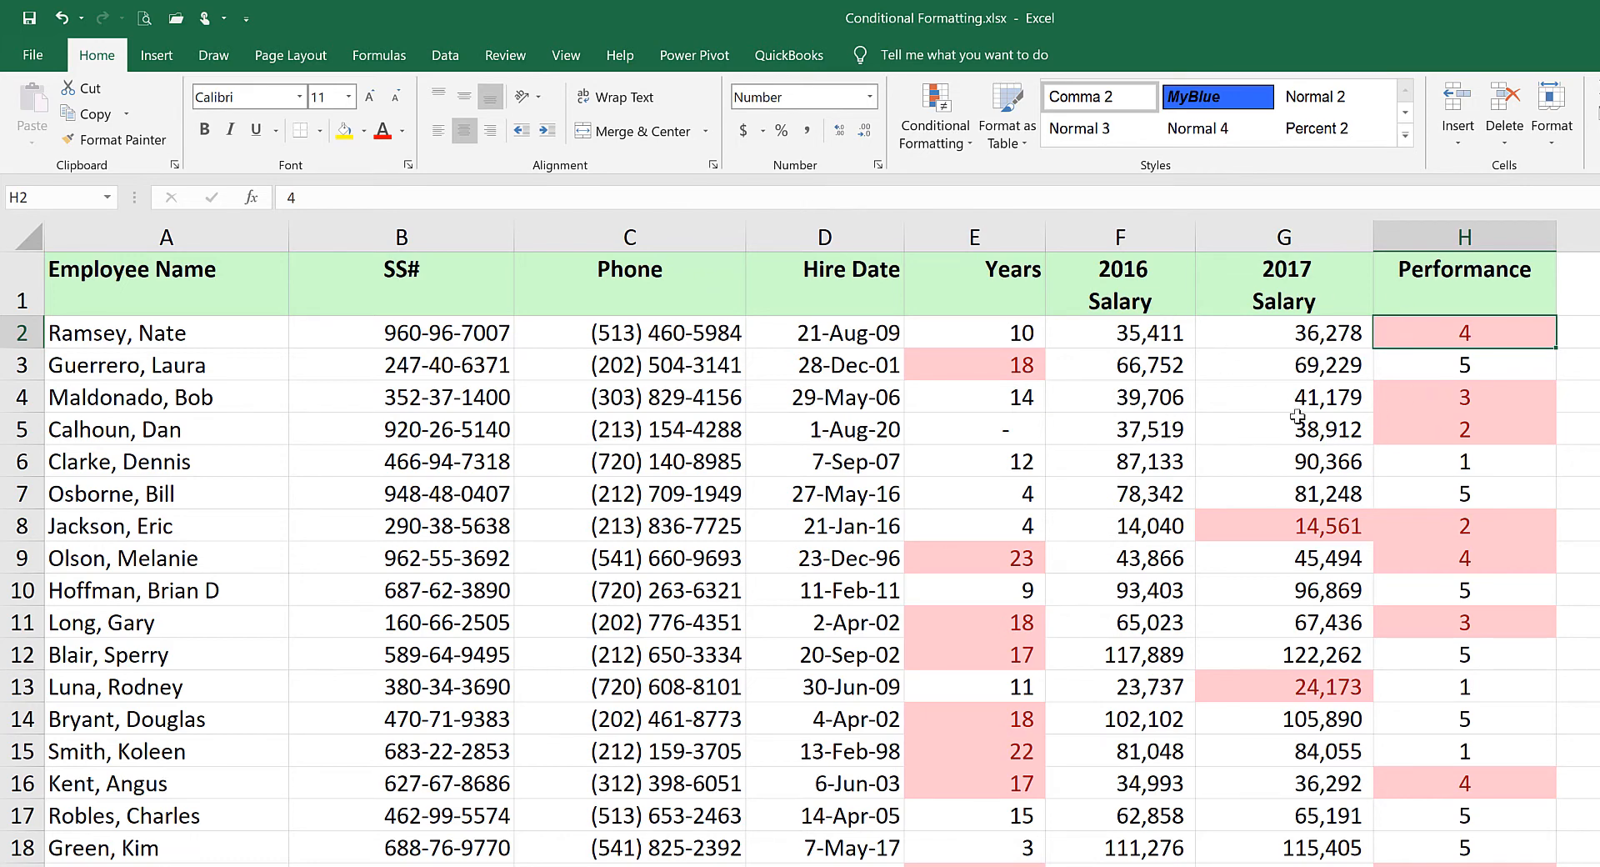
# - Clear the conditional formatting rules from columns E through H, Years to Performance
pyautogui.moveTo(979, 240); pyautogui.dragTo(1425, 241)
pyautogui.click(948, 122)
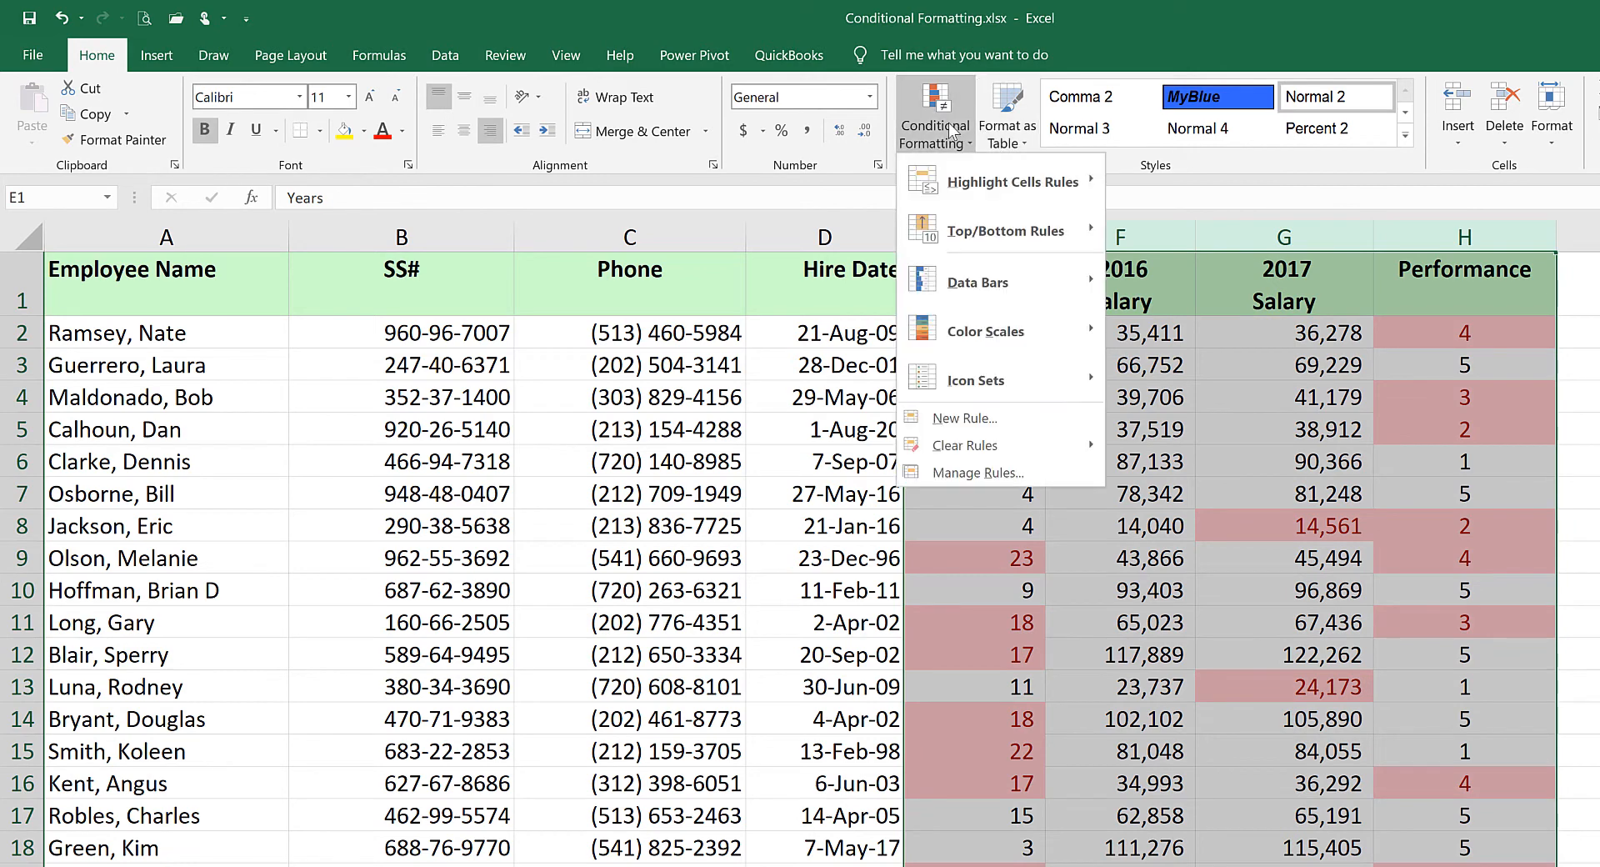
pyautogui.moveTo(963, 450)
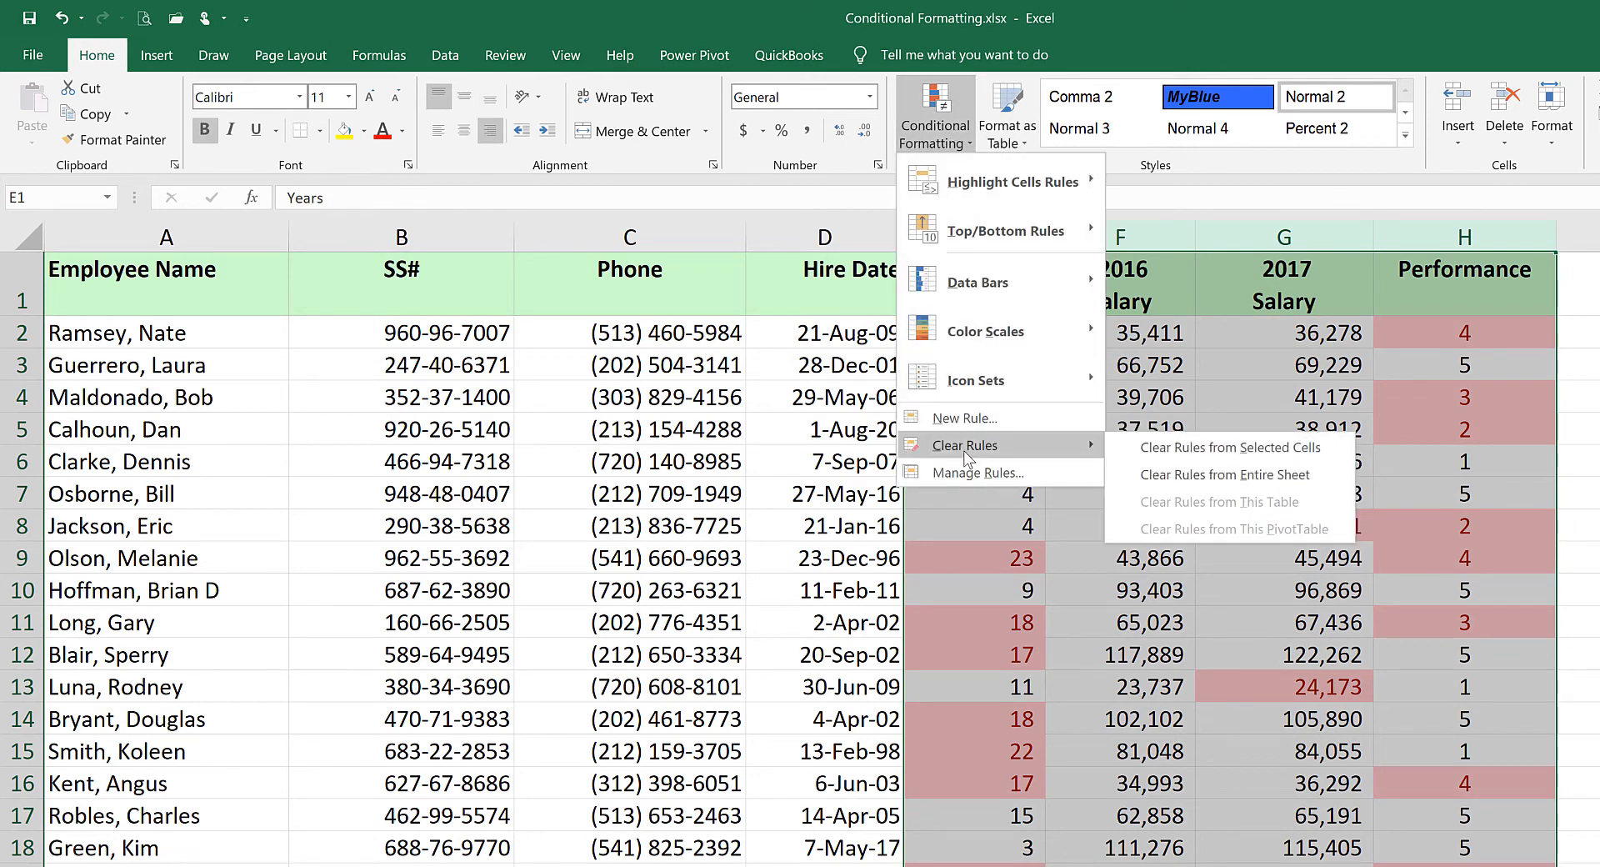
pyautogui.click(1233, 449)
pyautogui.click(1018, 401)
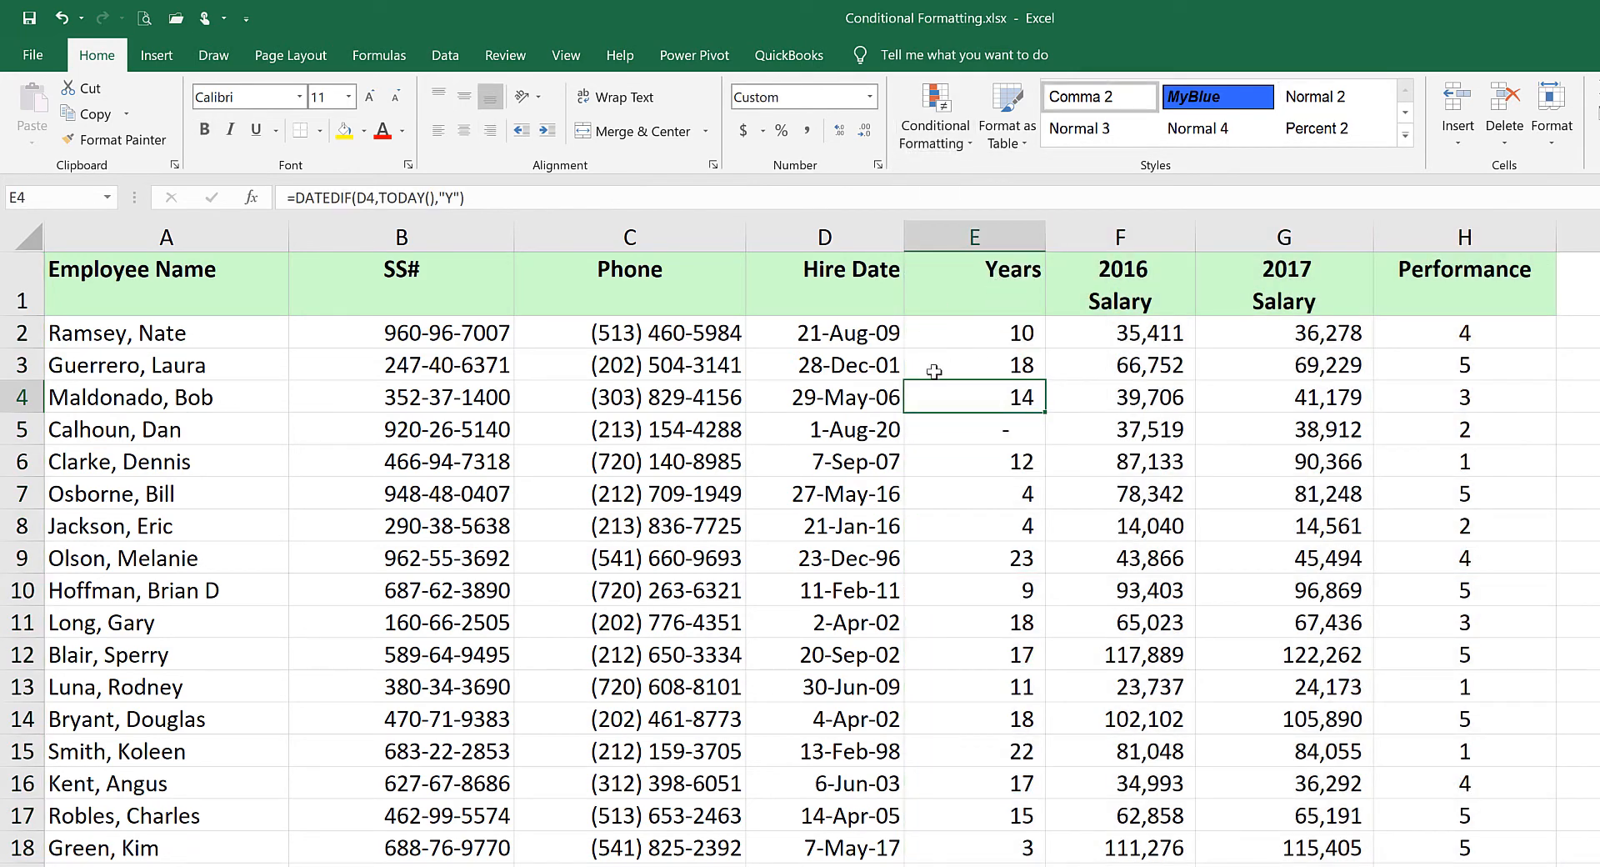
# - Highlight Hire Date column dates occurring This Month with Light Red Fill with Dark Red Text and check the highlighted employee's row
pyautogui.click(834, 237)
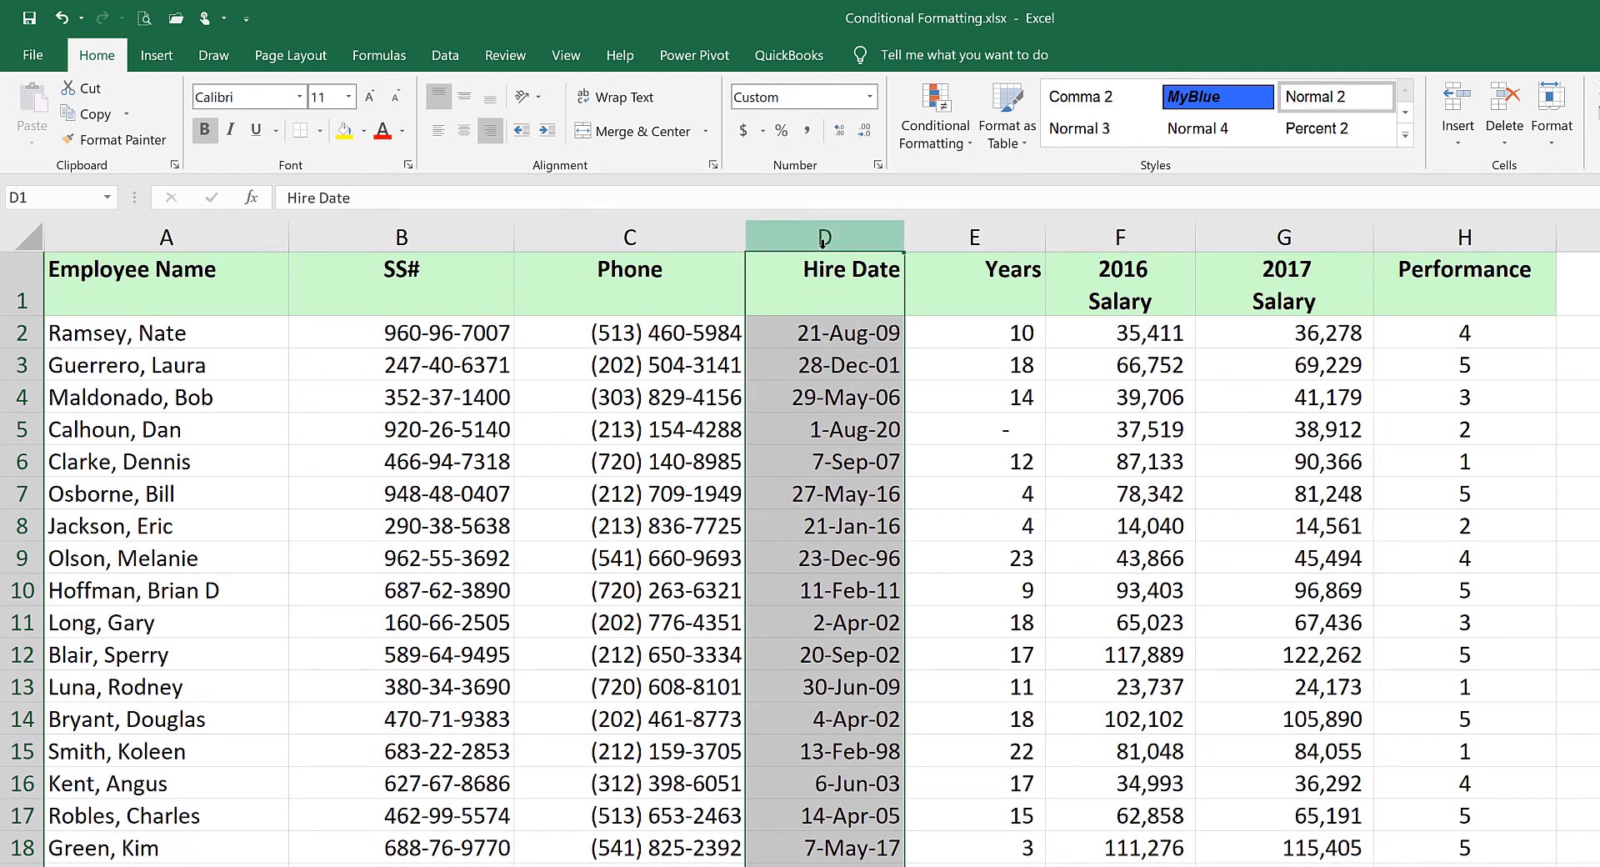
pyautogui.click(951, 137)
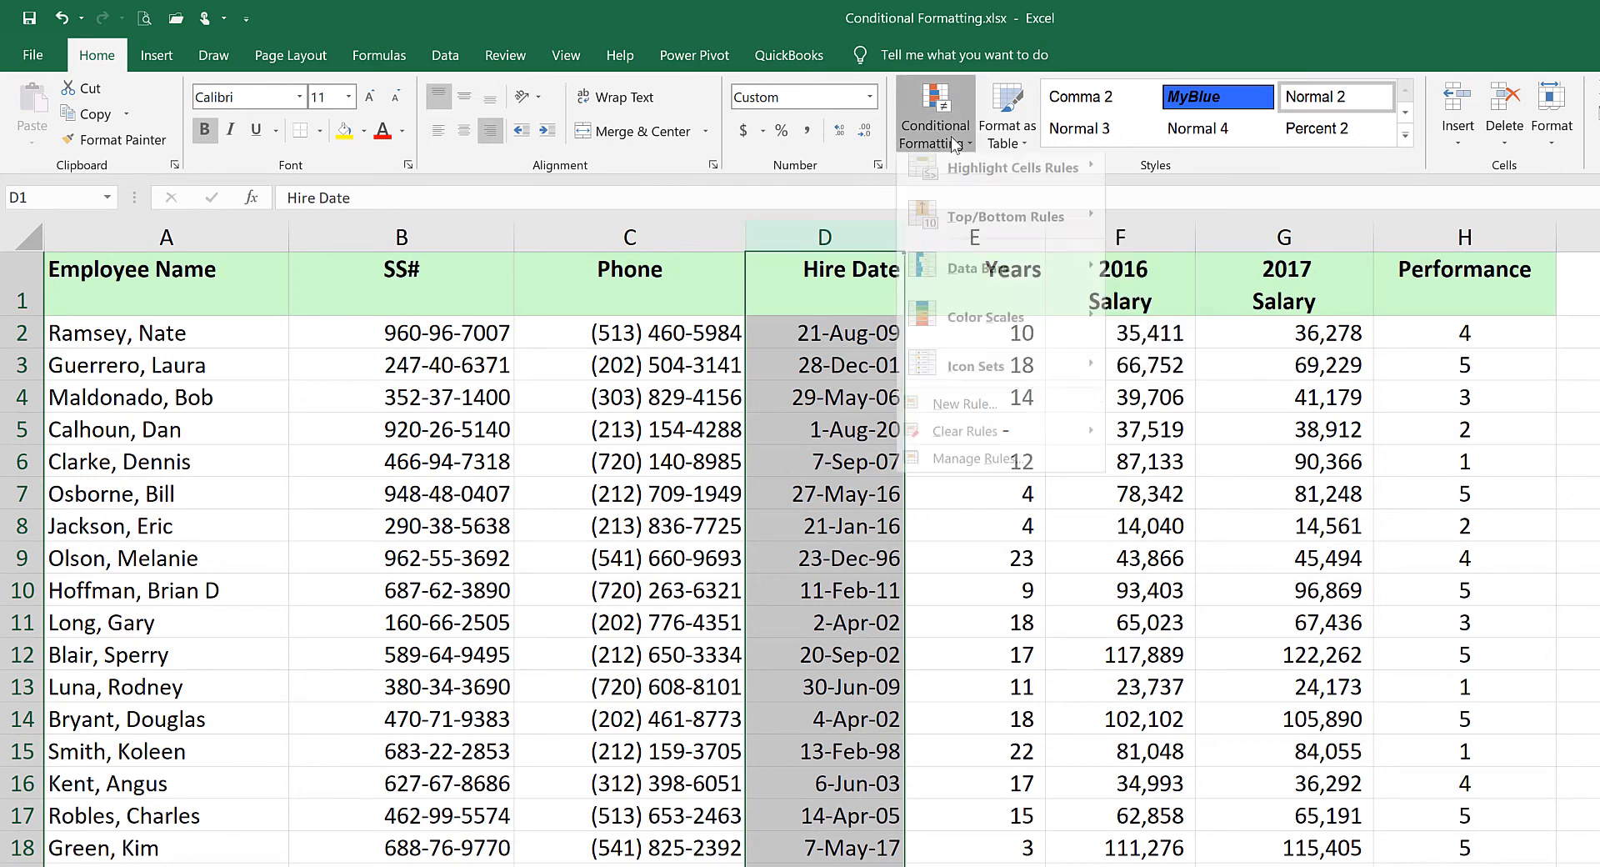
pyautogui.moveTo(982, 193)
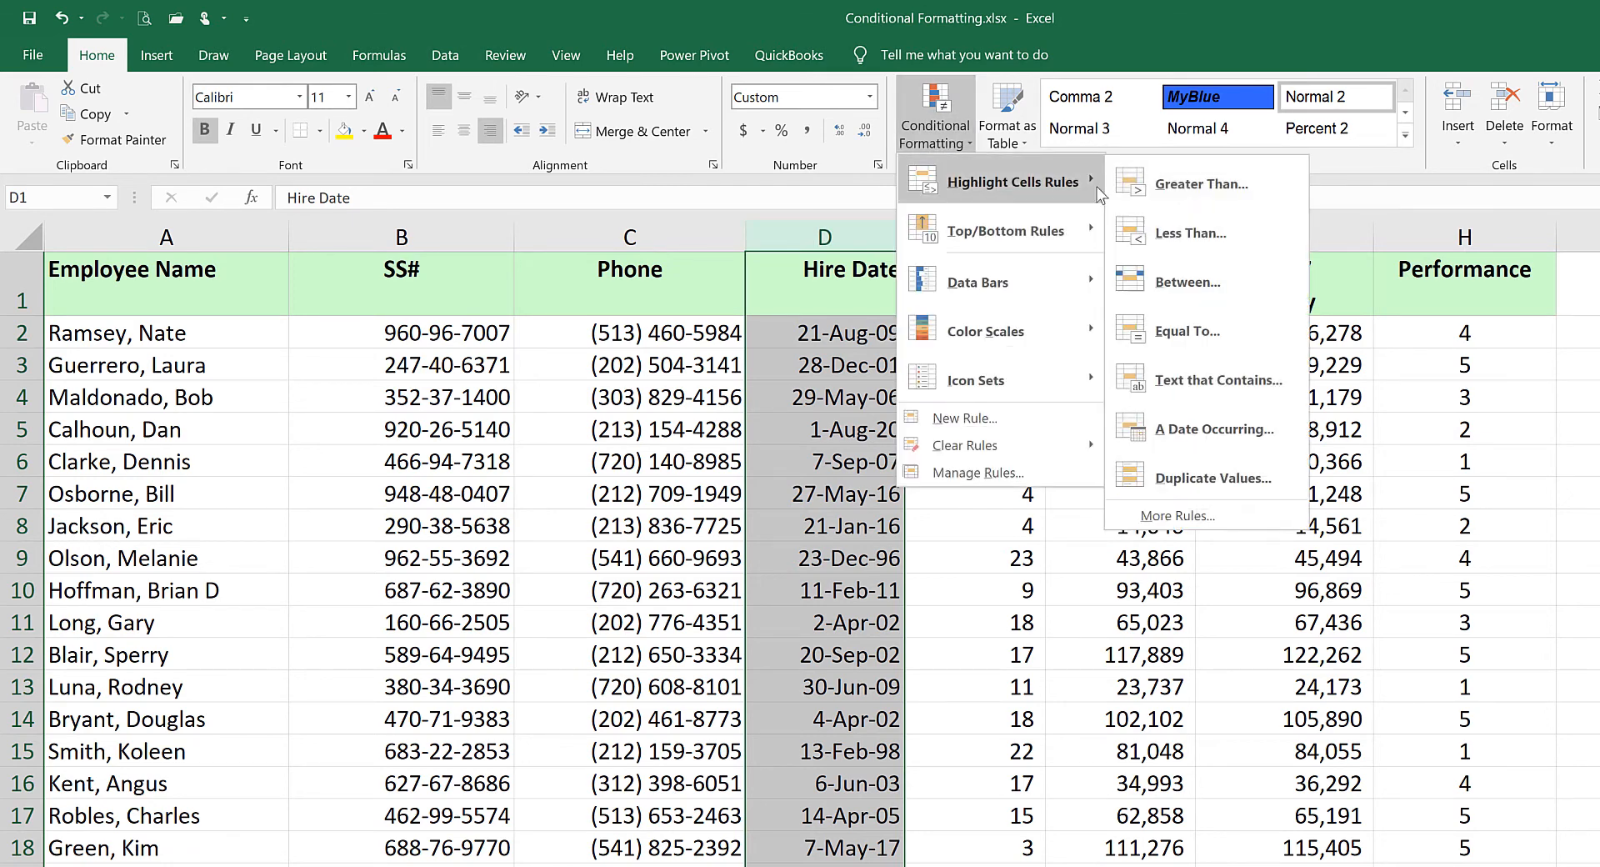
pyautogui.click(1200, 430)
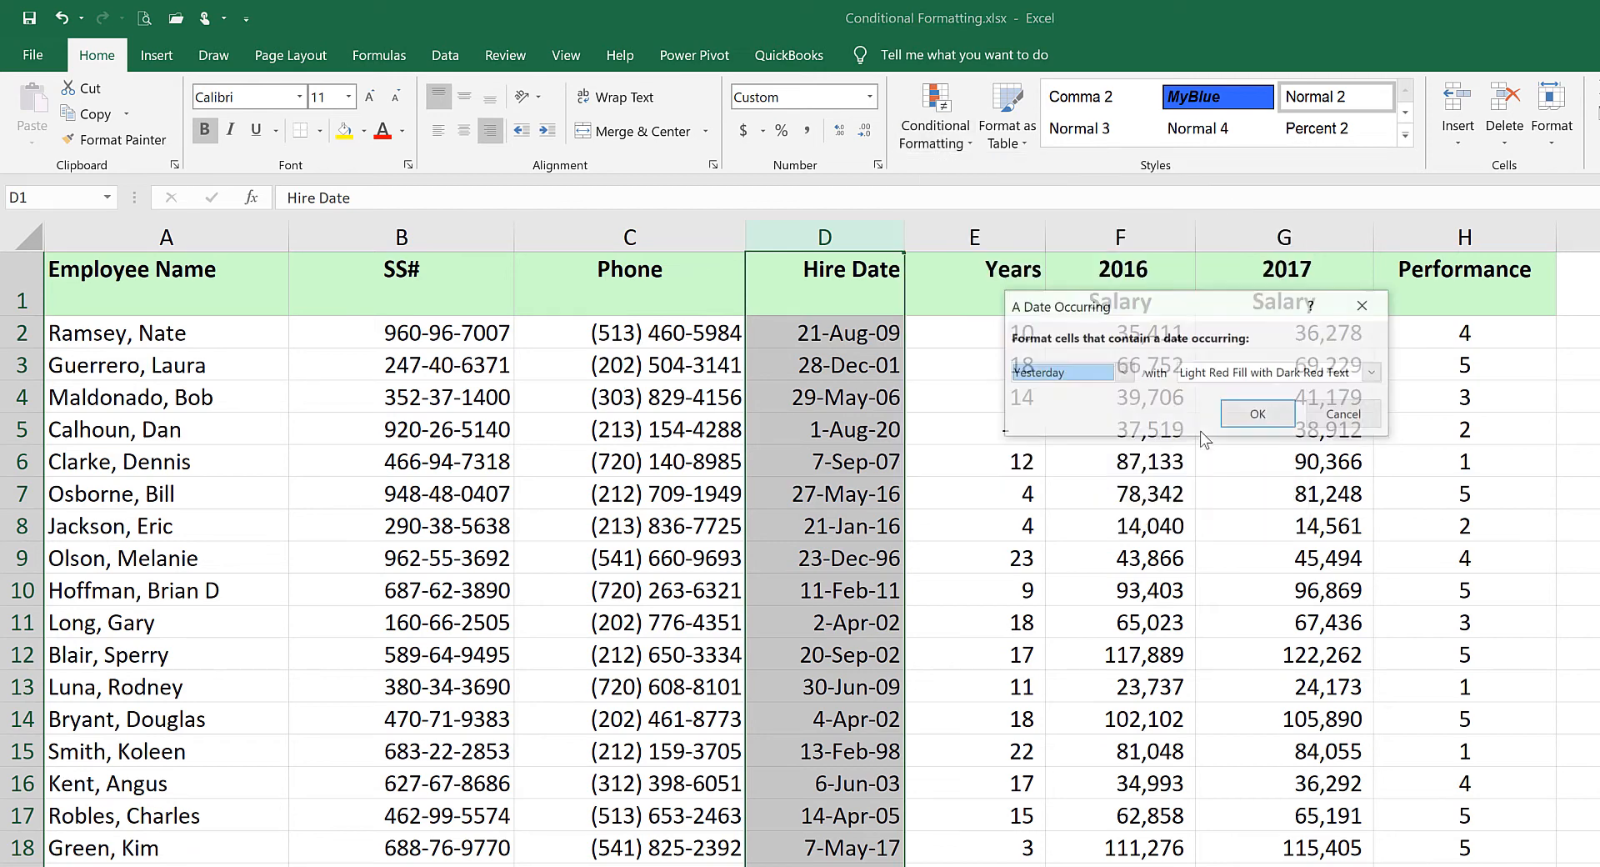
pyautogui.click(1123, 371)
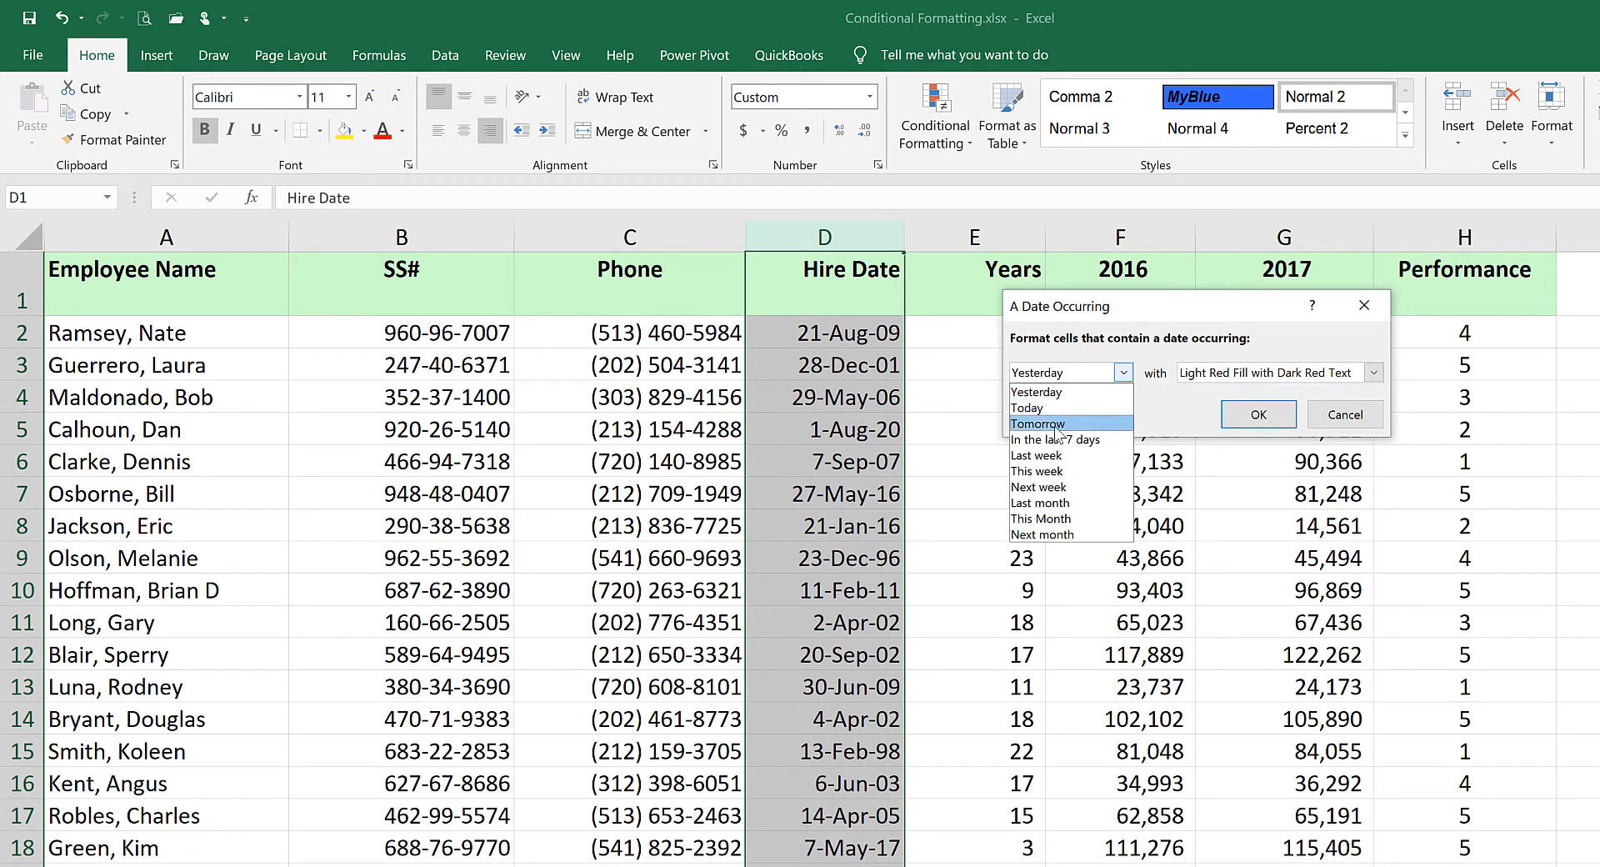
pyautogui.click(1067, 518)
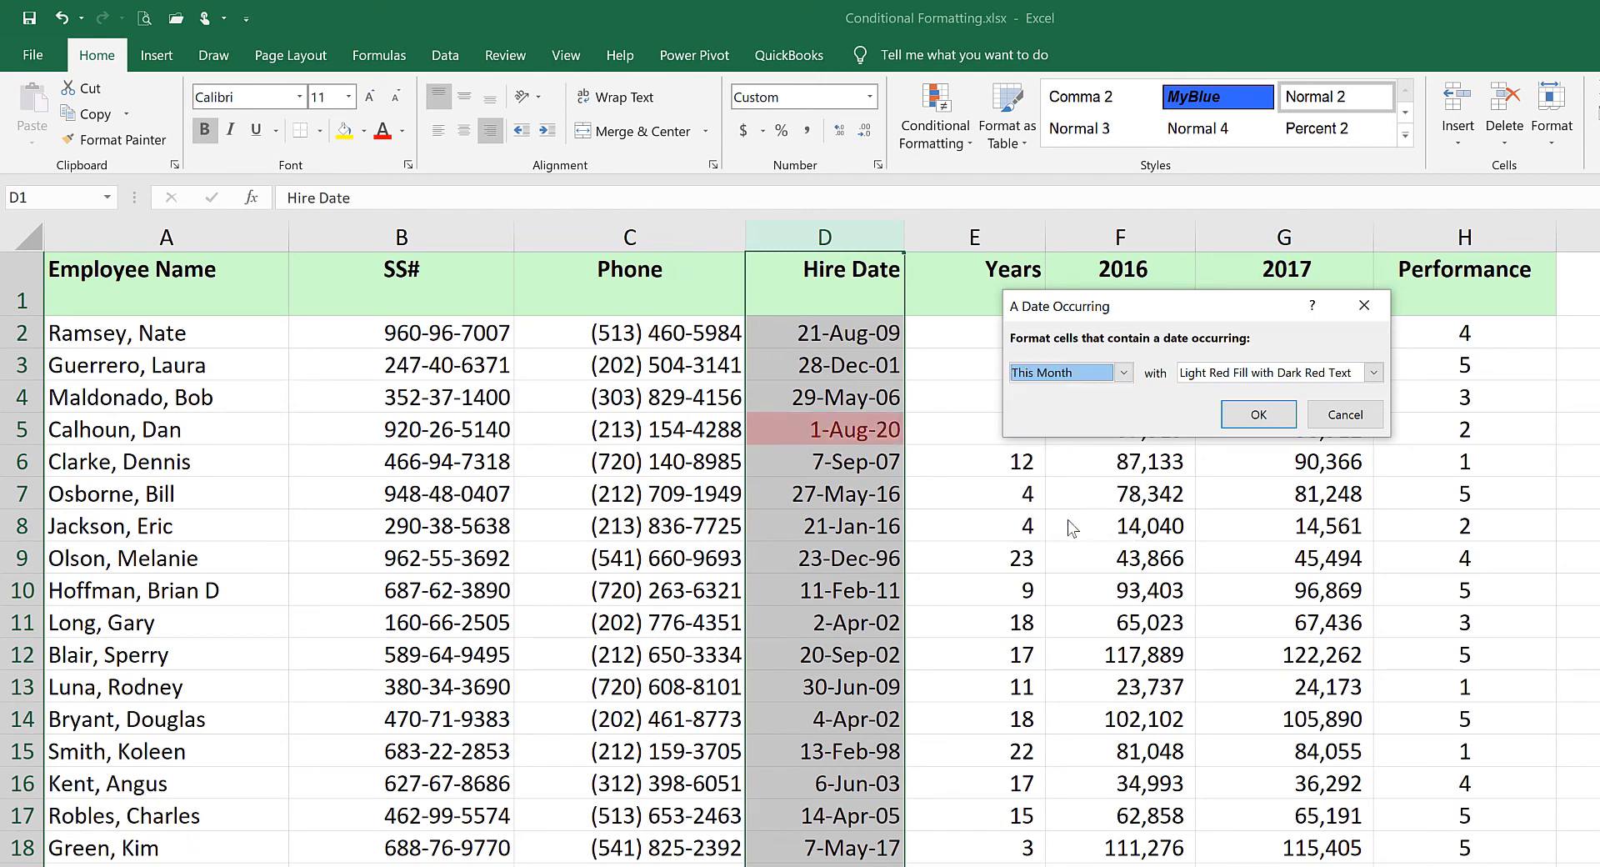
pyautogui.click(1239, 415)
pyautogui.click(890, 428)
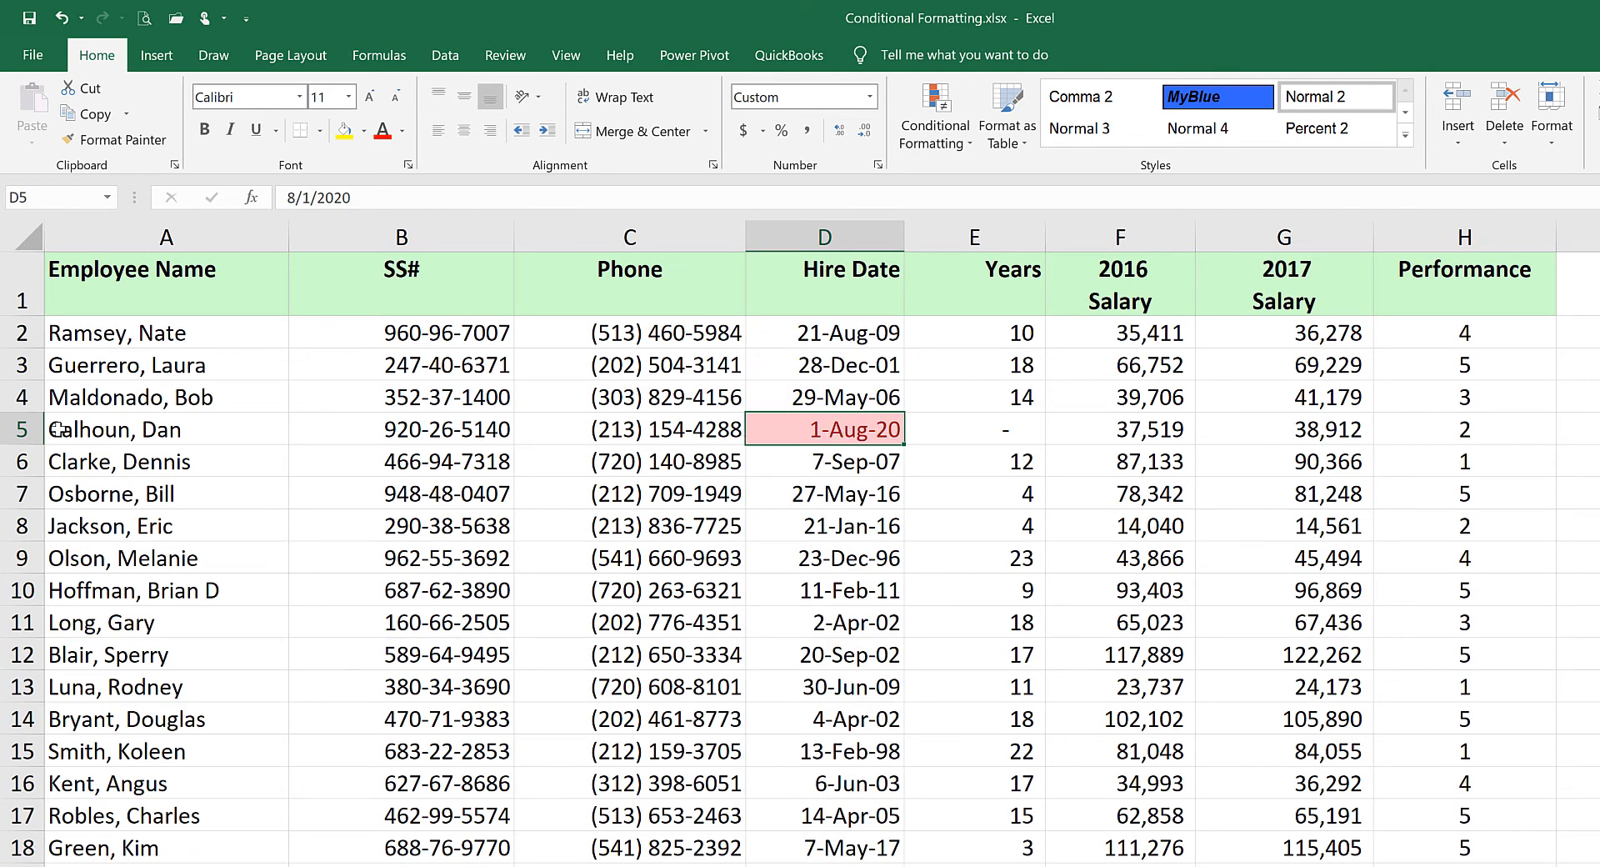
pyautogui.click(23, 429)
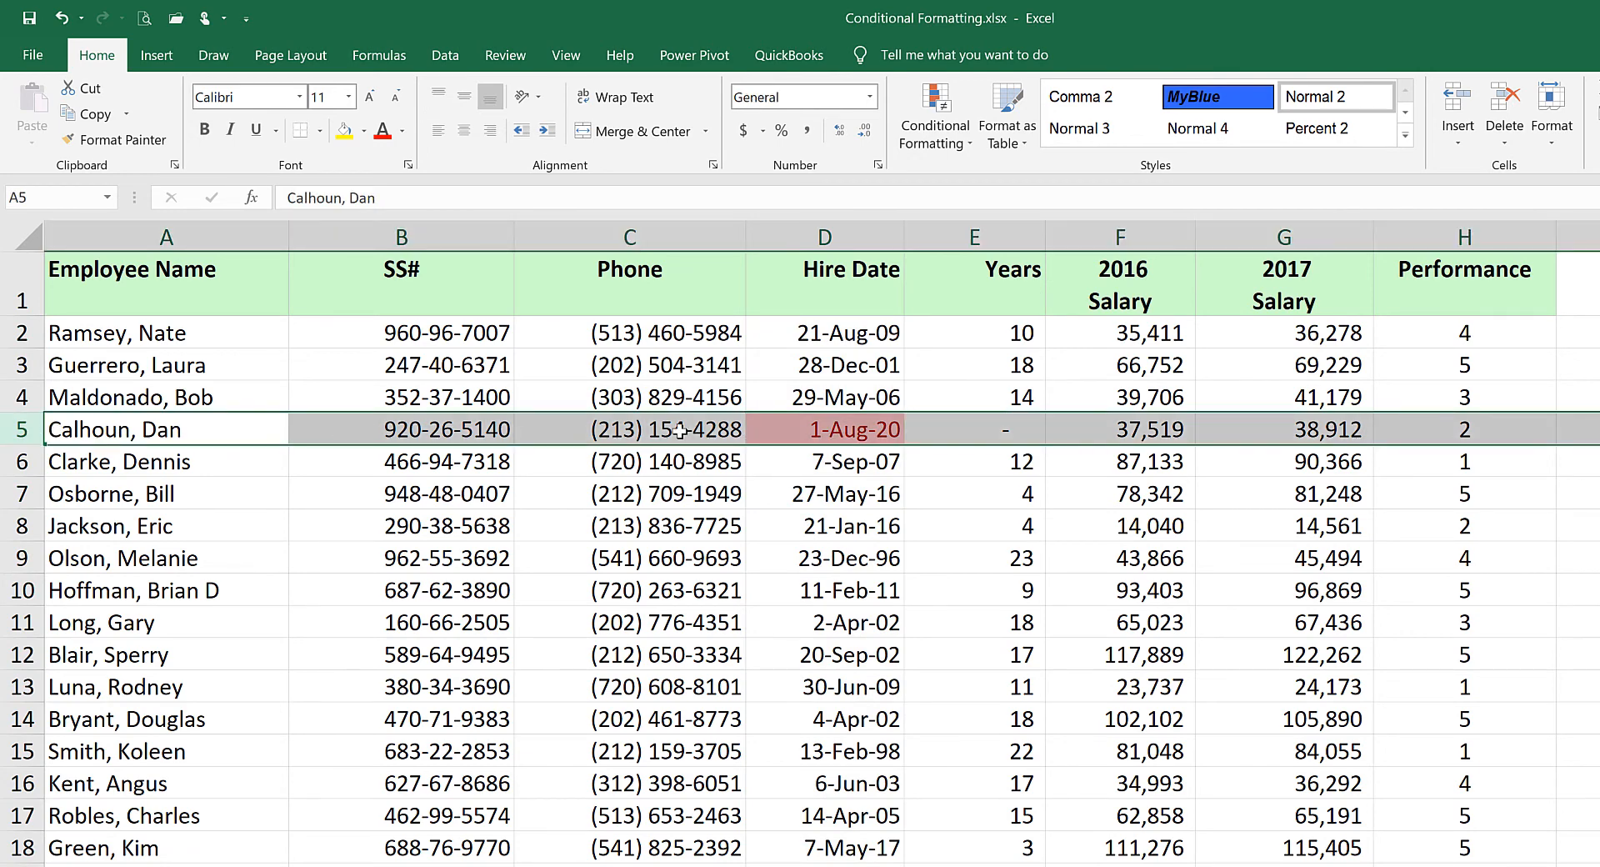
# - Show the available Highlight Cells Rules for Hire Date cell D5
pyautogui.click(812, 429)
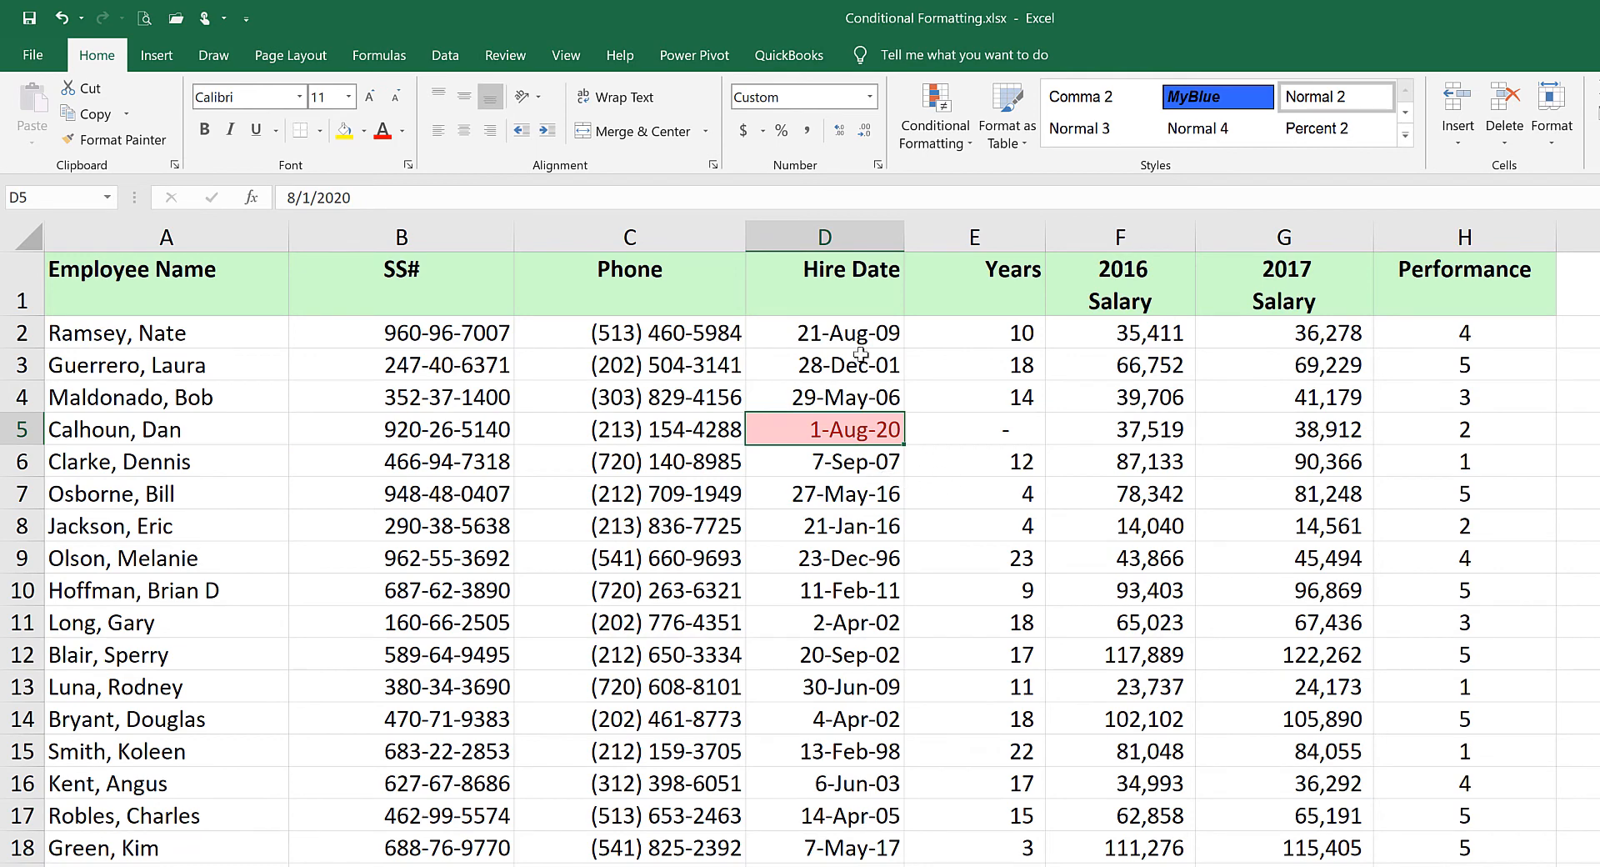
pyautogui.click(928, 115)
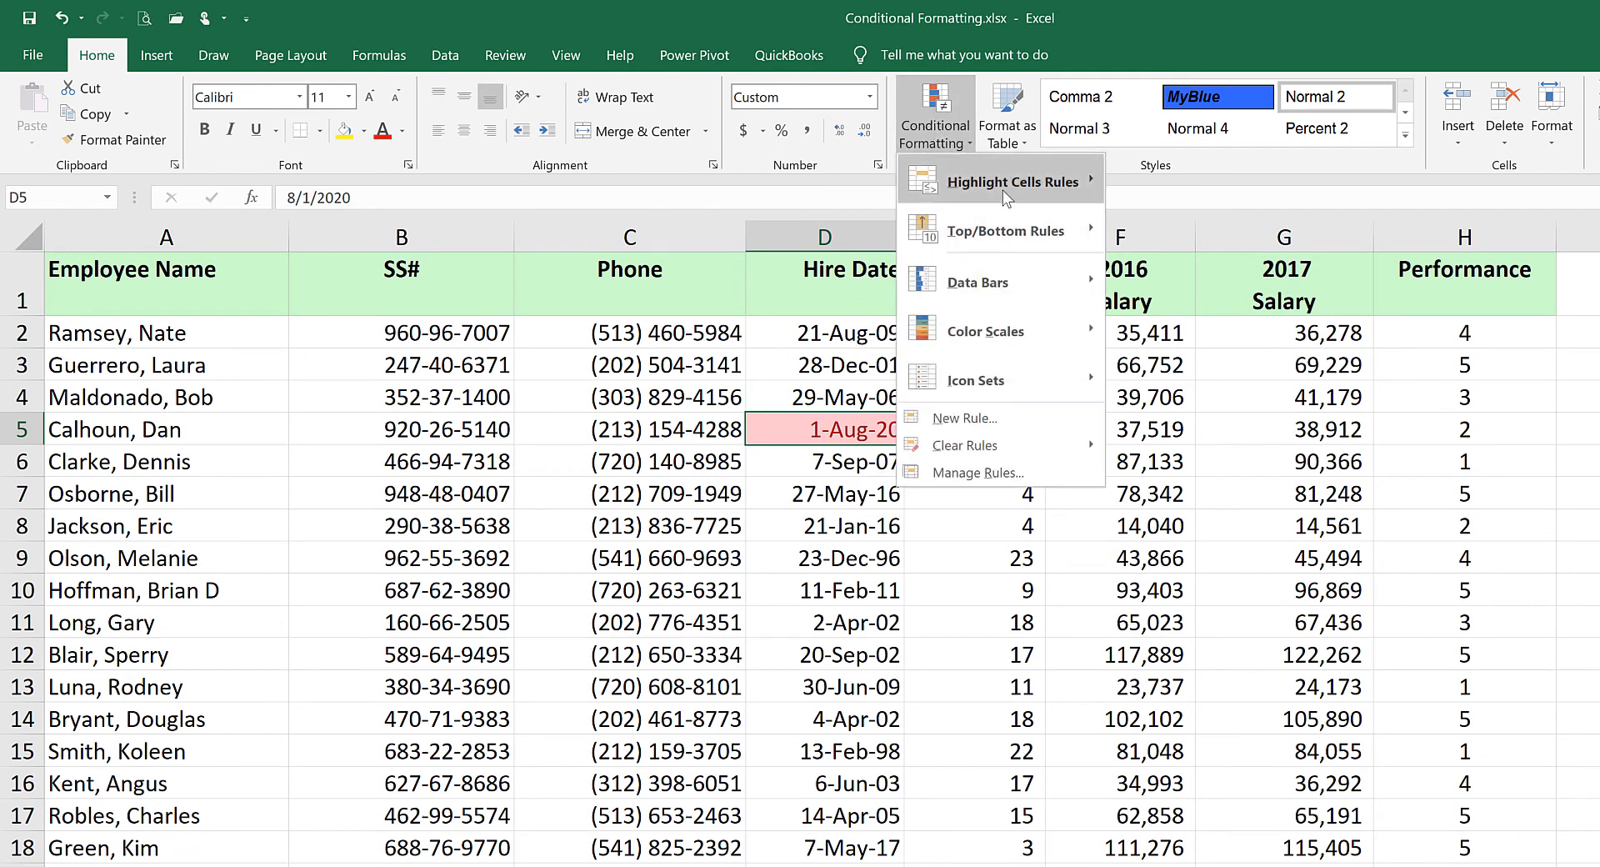
pyautogui.moveTo(1003, 190)
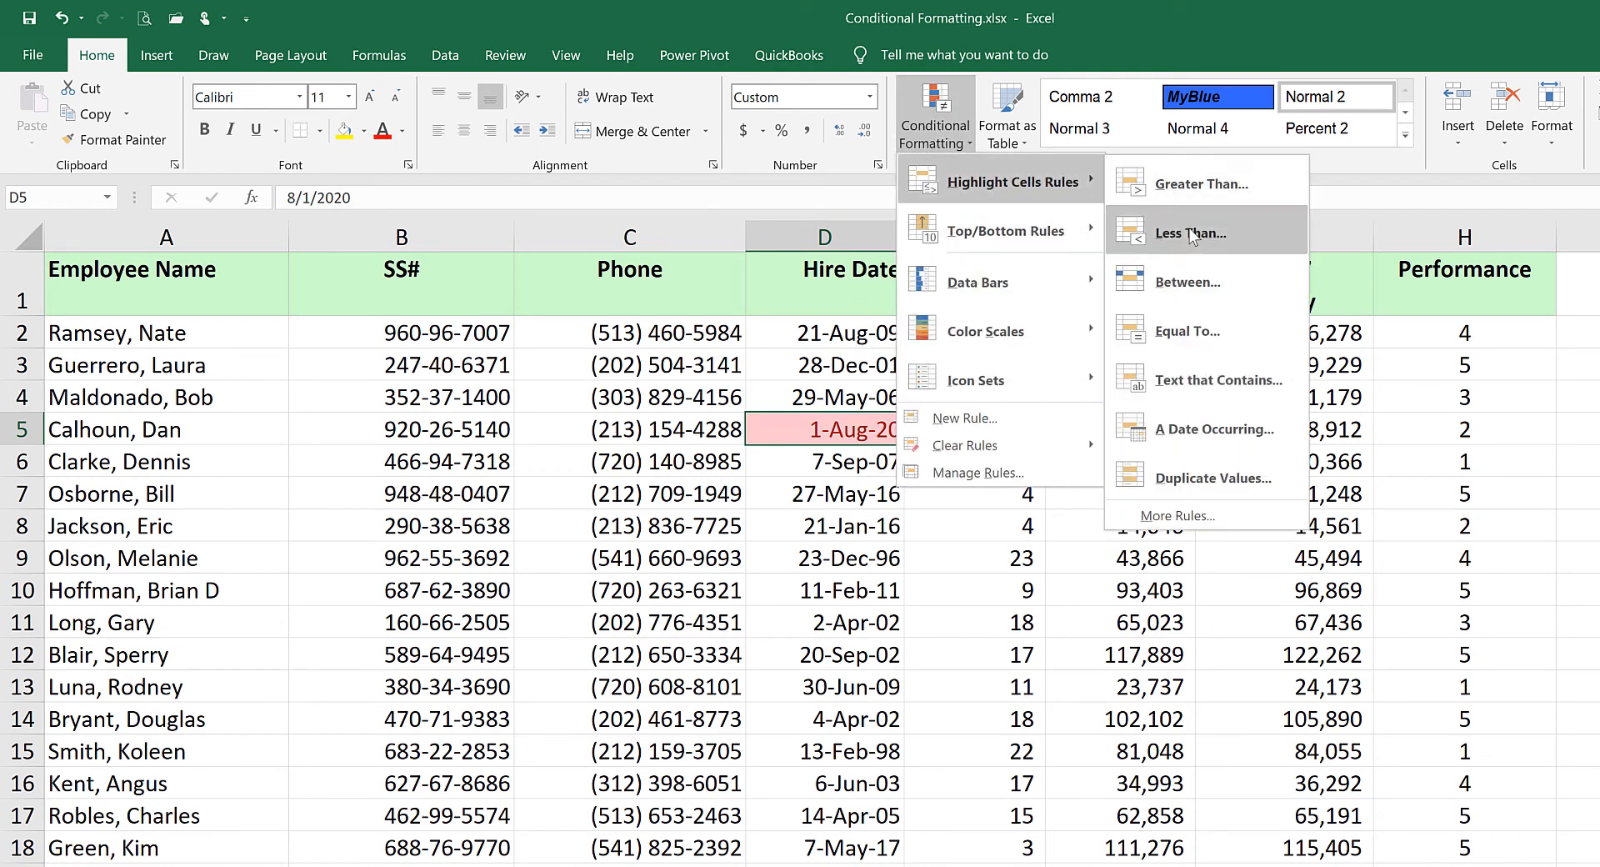